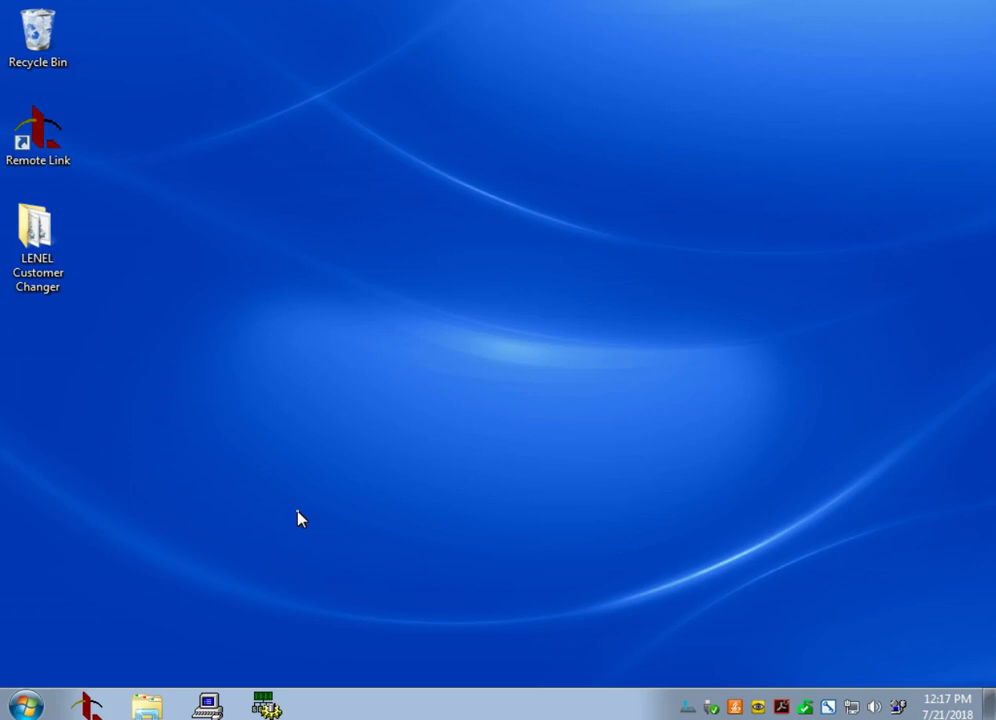
Launch Alarm Monitoring from the OnGuard 7.4 folder in the Start menu
{"action": "left_click", "coordinate": [24, 706]}
{"action": "left_click", "coordinate": [62, 623]}
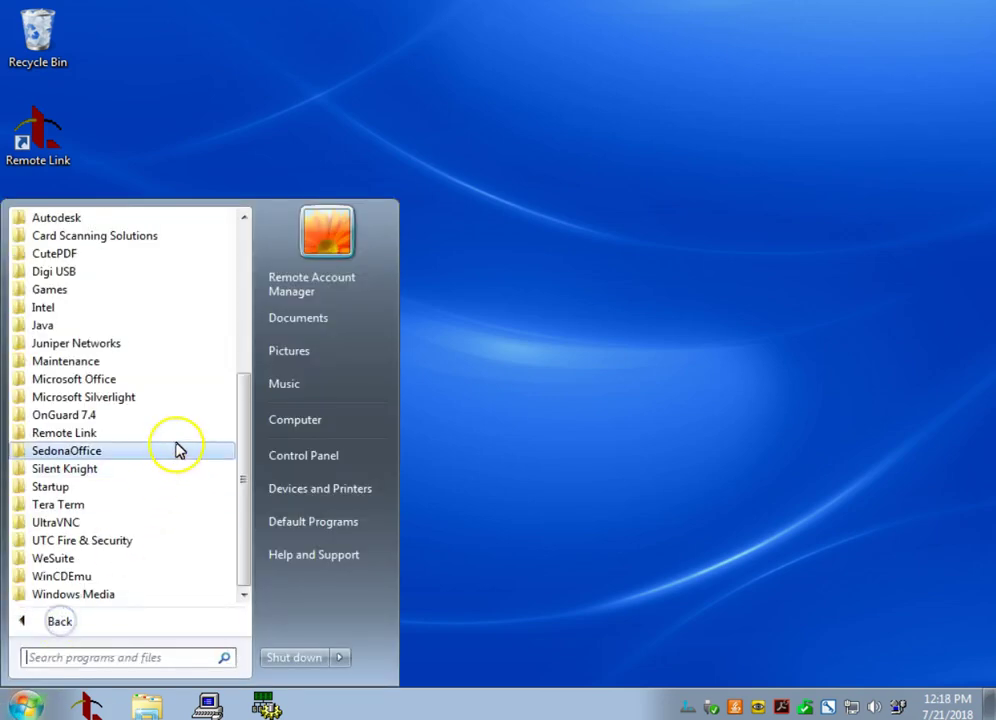
{"action": "left_click", "coordinate": [157, 415]}
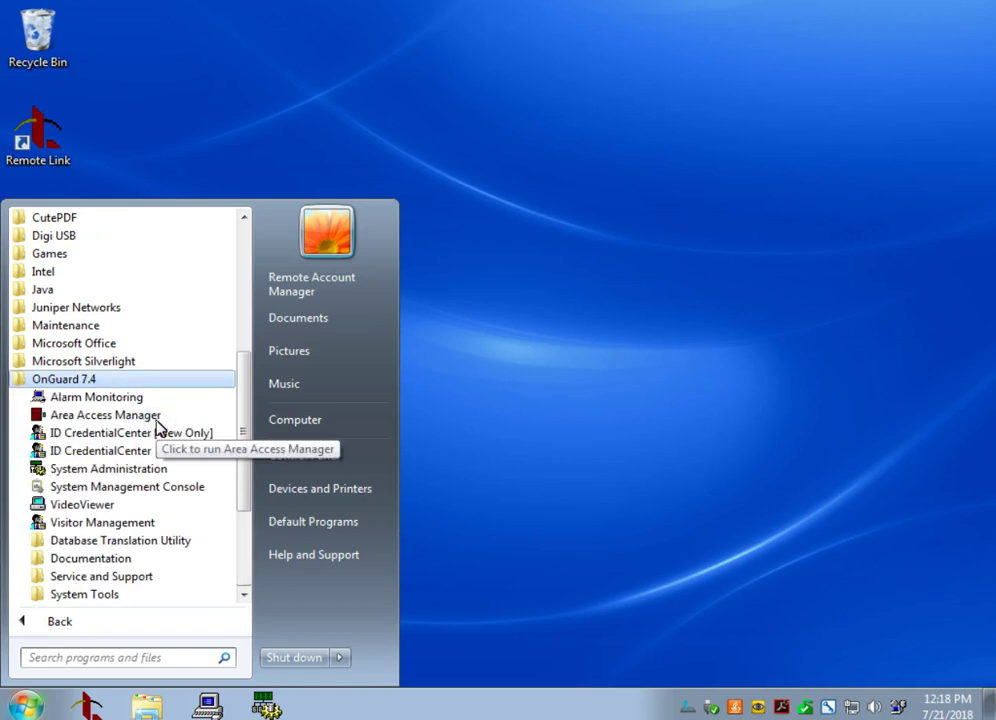
{"action": "left_click", "coordinate": [142, 399]}
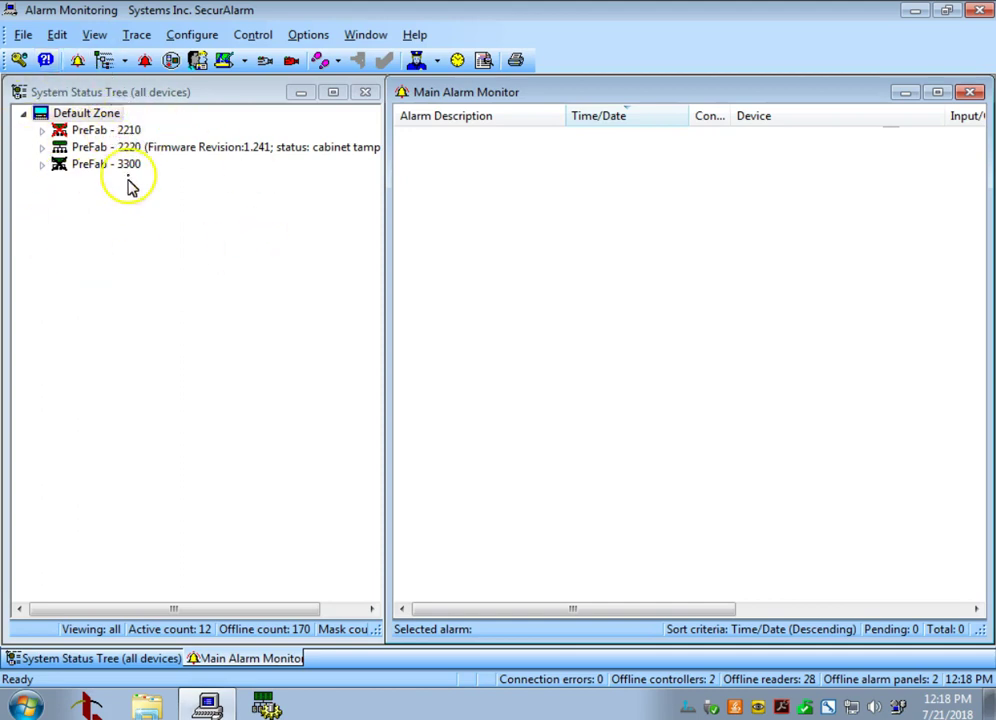
Select the PreFab - 2210, PreFab - 3300 and PreFab - 2220 controllers in the System Status Tree
{"action": "left_click", "coordinate": [66, 136]}
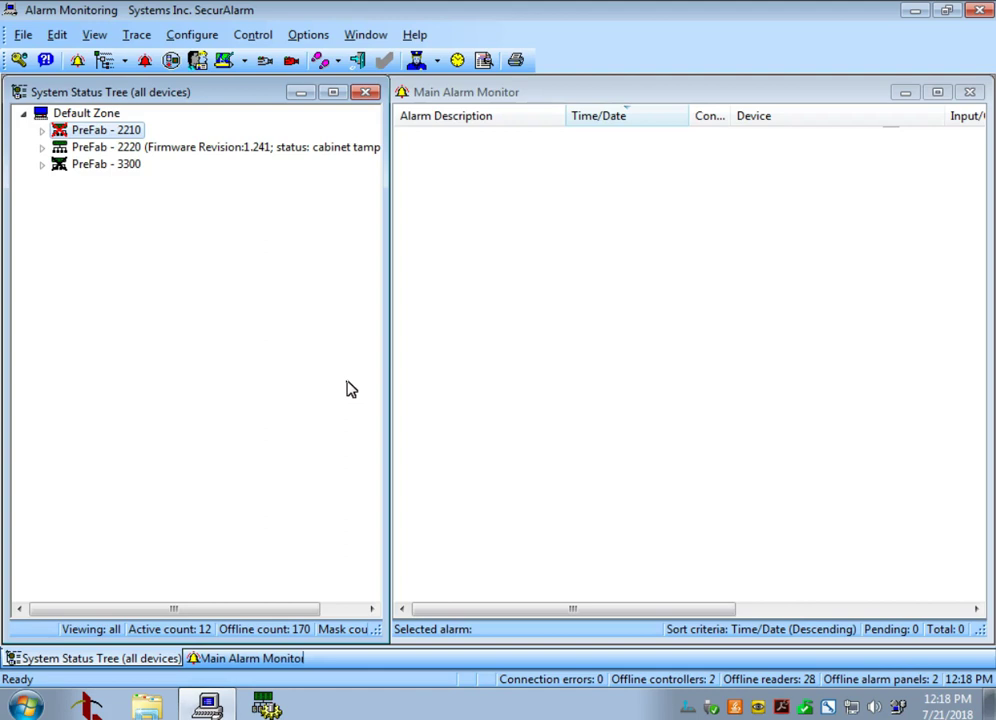
{"action": "left_click", "coordinate": [141, 164]}
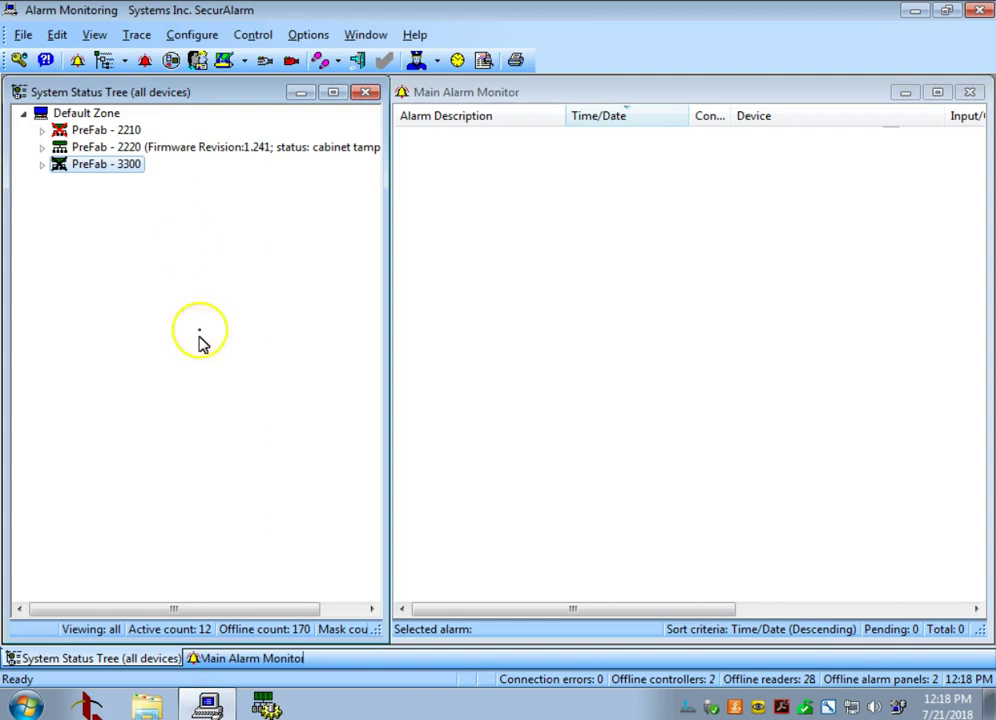
{"action": "left_click", "coordinate": [131, 153]}
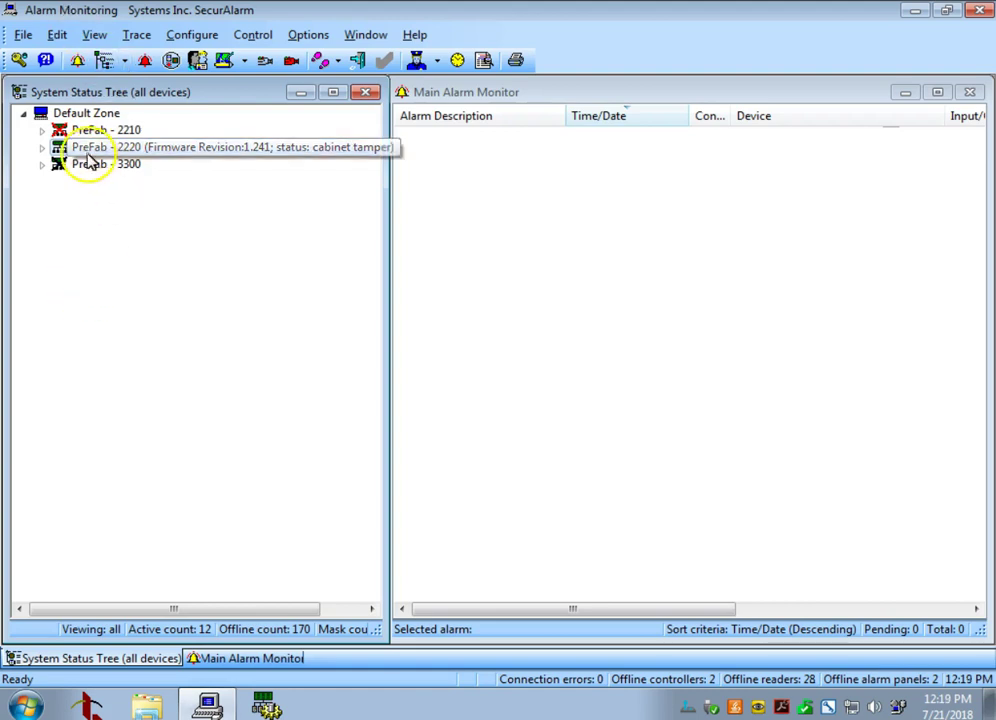
Expand PreFab - 2220 and select its card-only reader 1320 P2-A1-R2
{"action": "left_click", "coordinate": [41, 148]}
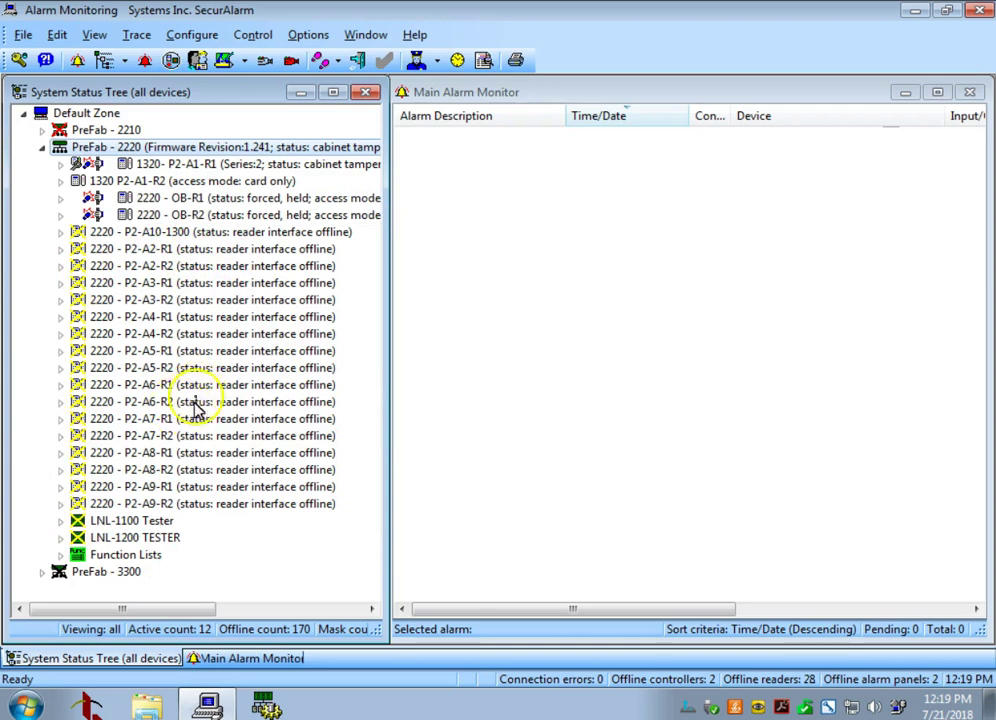
{"action": "left_click", "coordinate": [214, 182]}
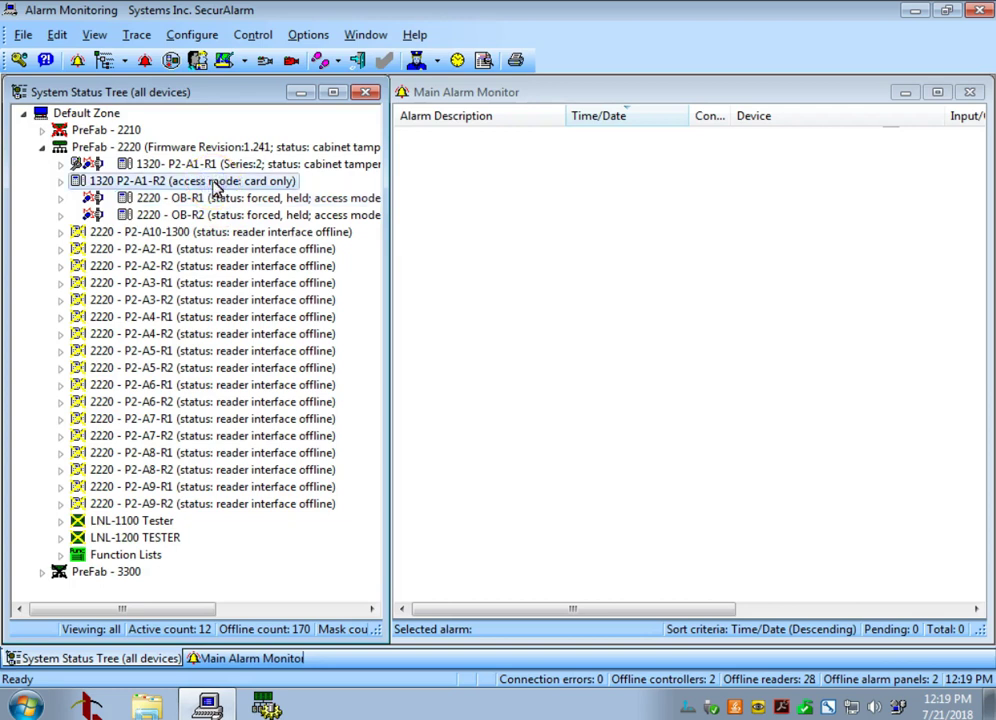
{"action": "left_click", "coordinate": [206, 185]}
{"action": "left_click", "coordinate": [60, 180]}
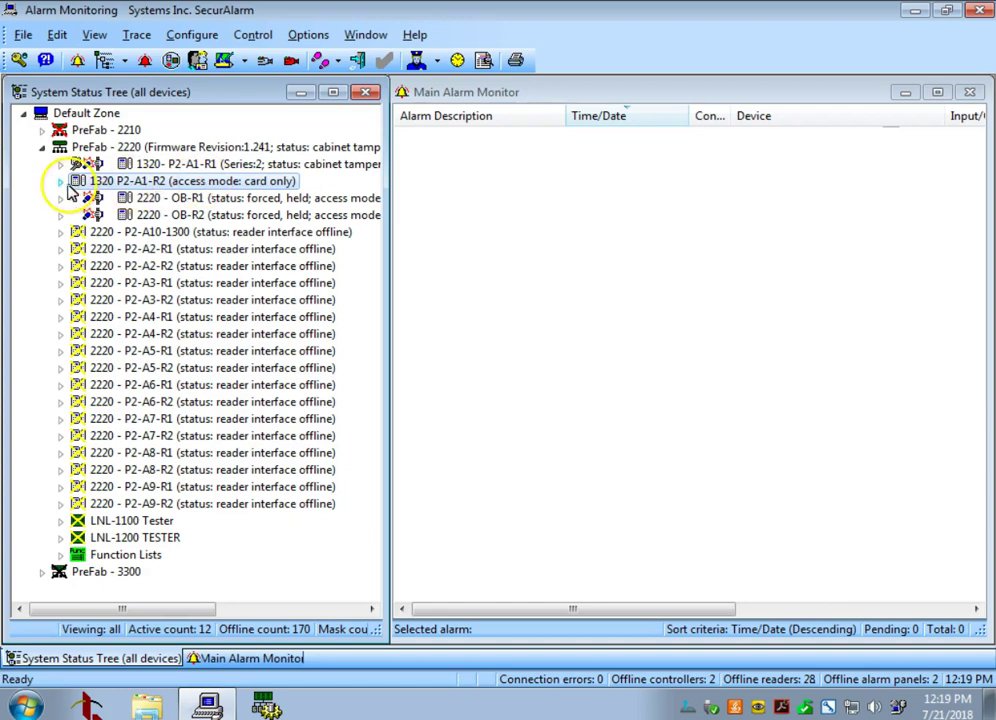
{"action": "left_click", "coordinate": [148, 182]}
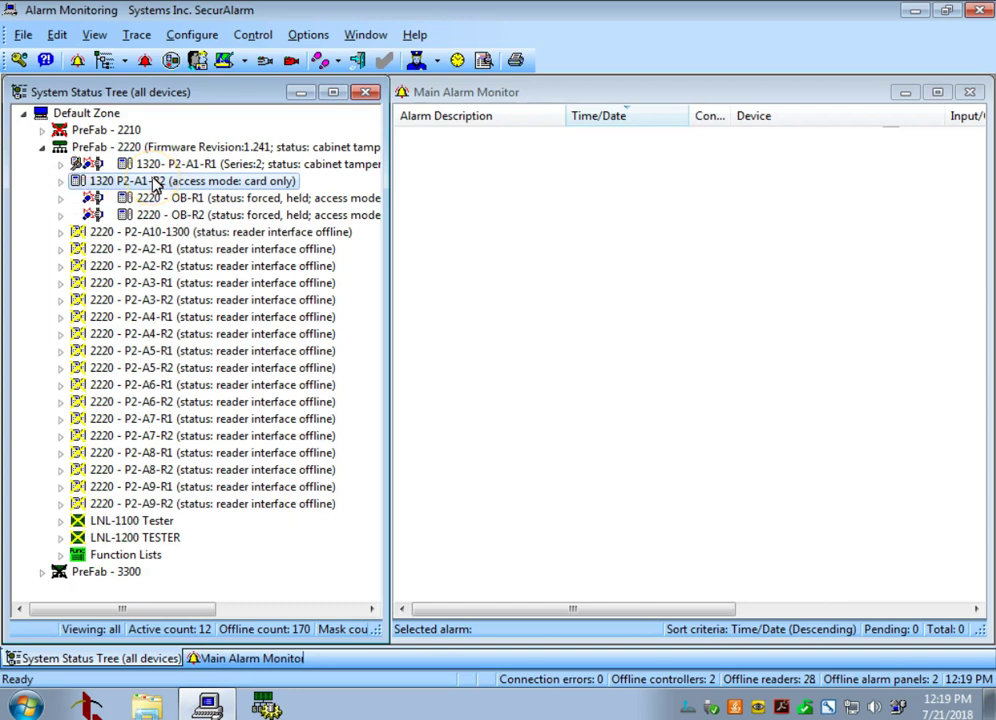
Set reader 1320 P2-A1-R2 to Unlocked access mode and select the Reader Mode Unlocked alarm
{"action": "right_click", "coordinate": [153, 183]}
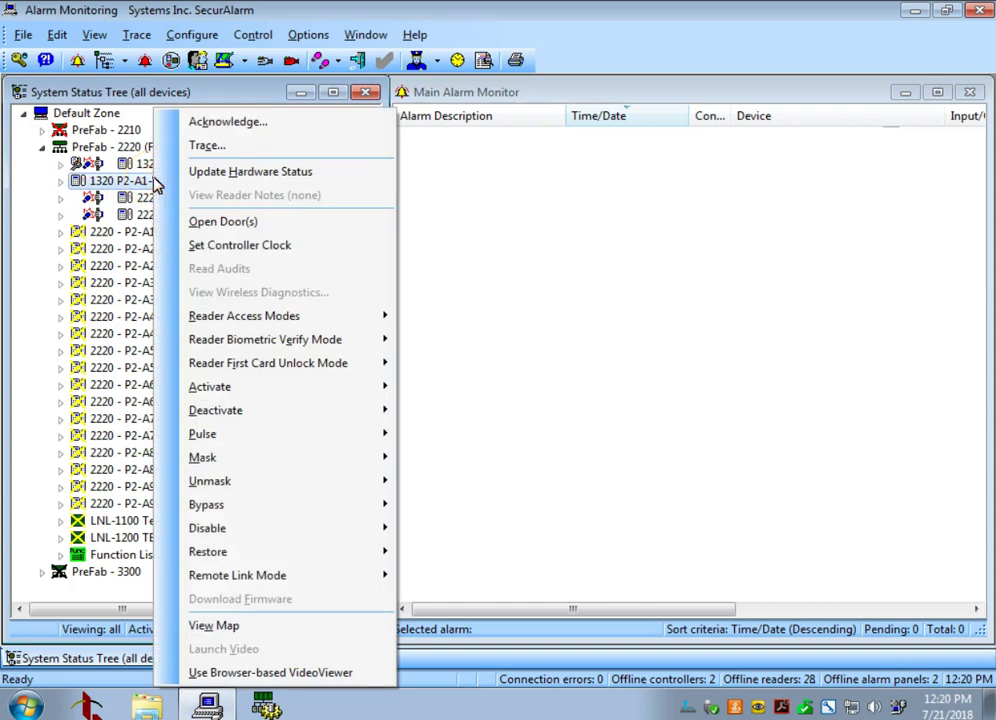
{"action": "mouse_move", "coordinate": [293, 318]}
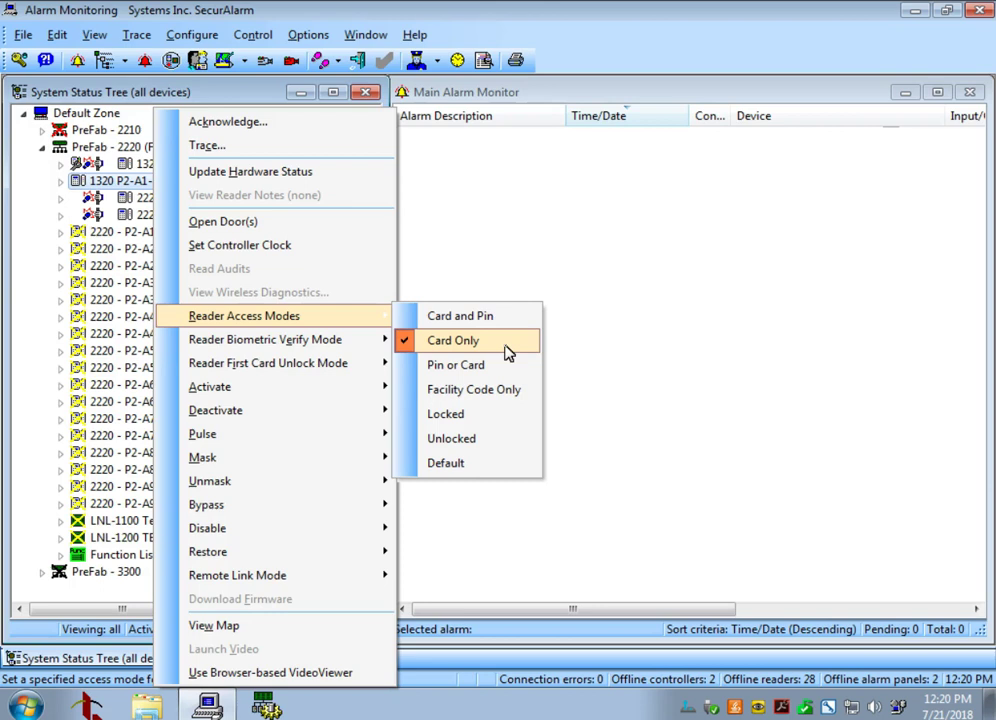
{"action": "left_click", "coordinate": [490, 444]}
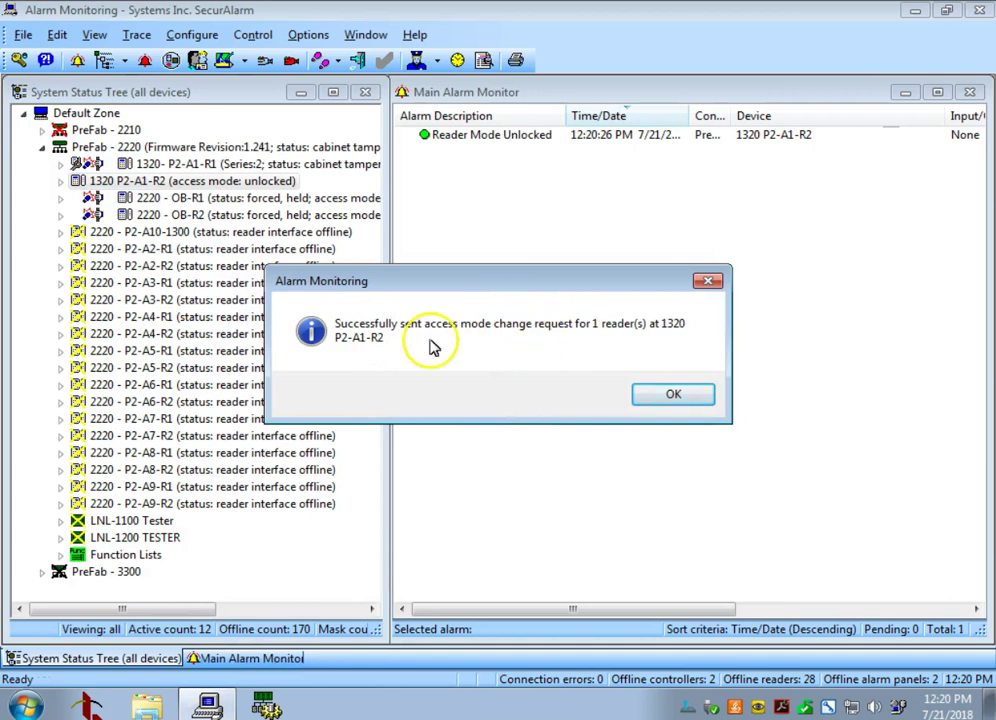
{"action": "left_click", "coordinate": [673, 394]}
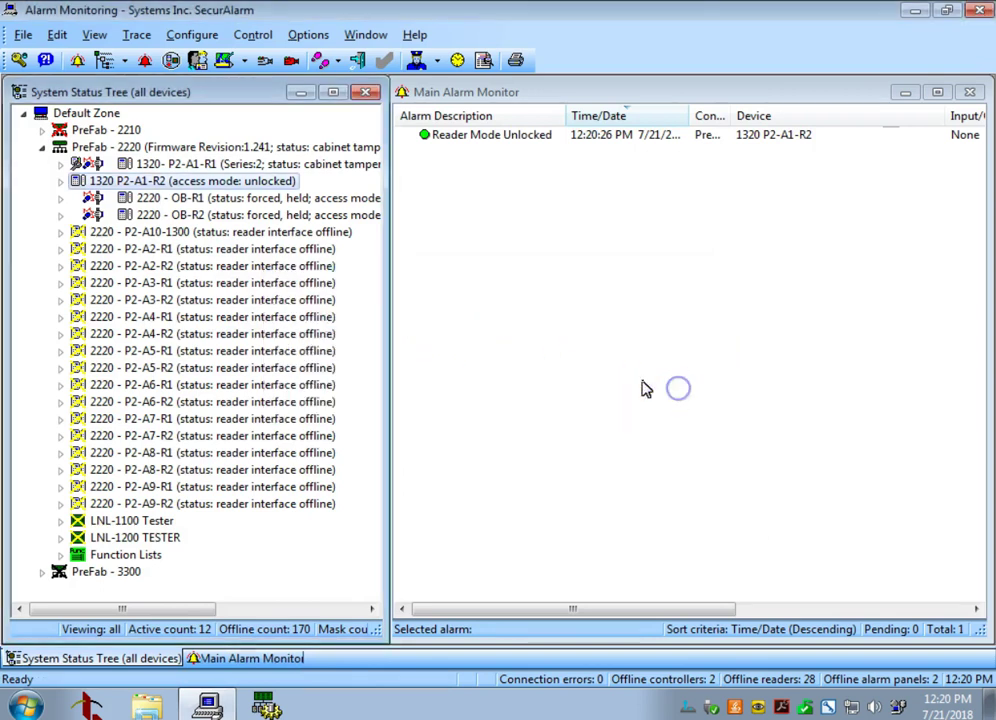
{"action": "left_click", "coordinate": [507, 176]}
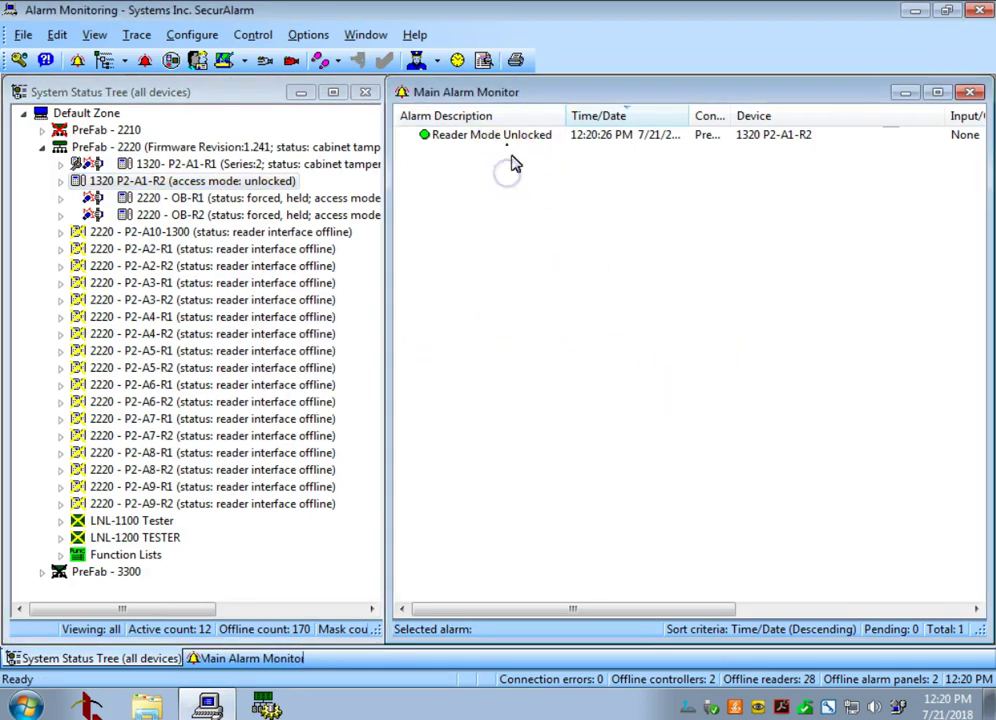
{"action": "left_click", "coordinate": [497, 138]}
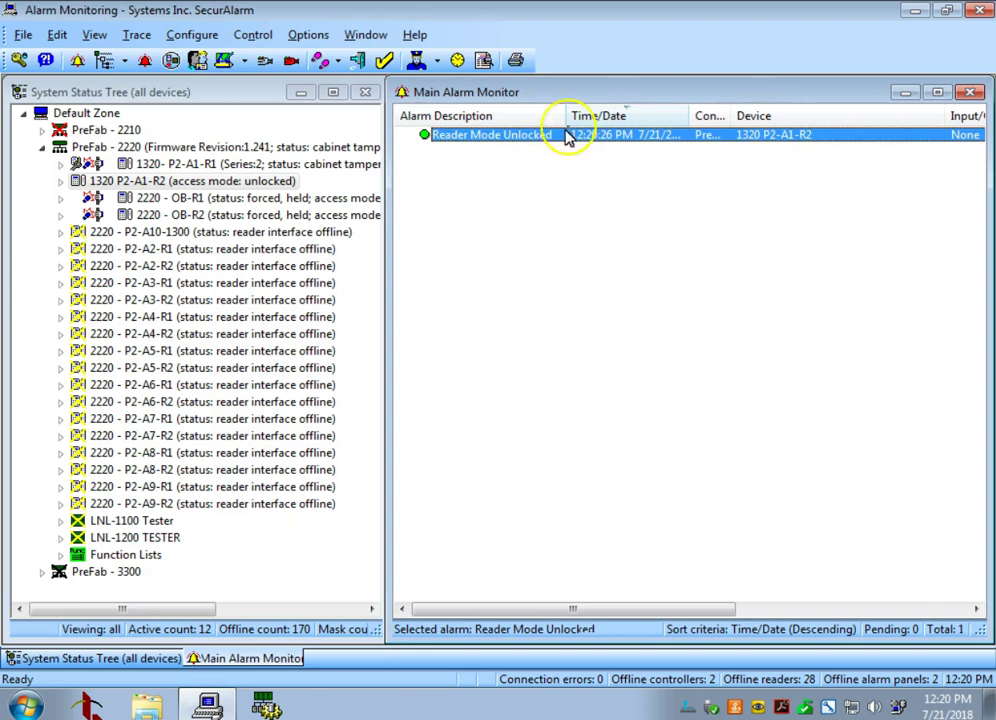
Put reader 1320 P2-A1-R2 in Facility Code Only mode and widen the Alarm Description column
{"action": "right_click", "coordinate": [187, 180]}
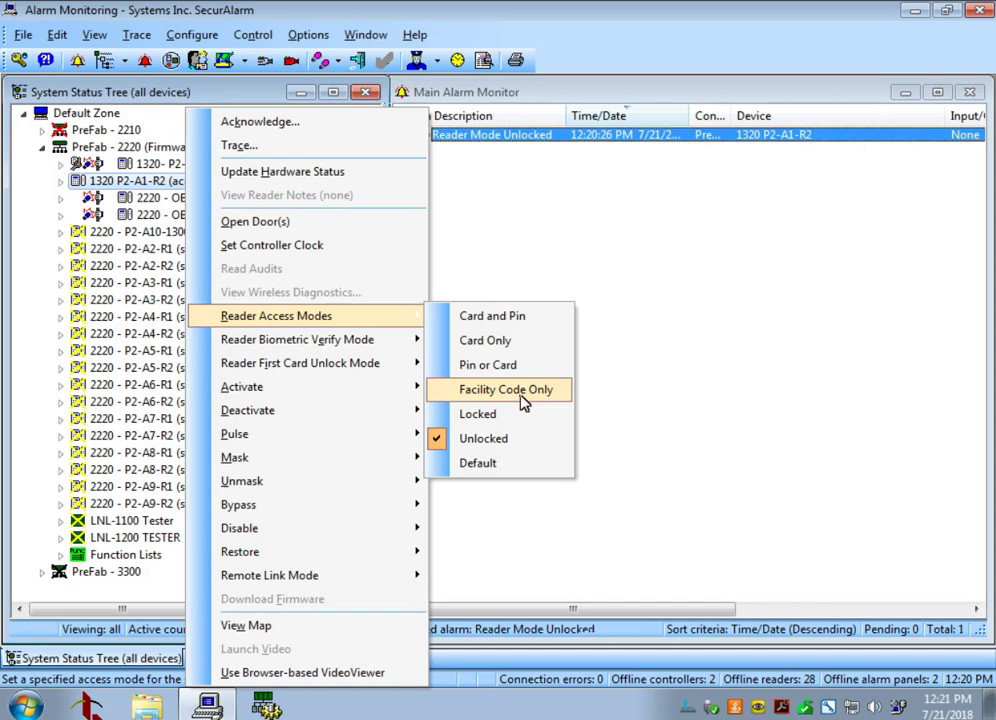
{"action": "left_click", "coordinate": [520, 392]}
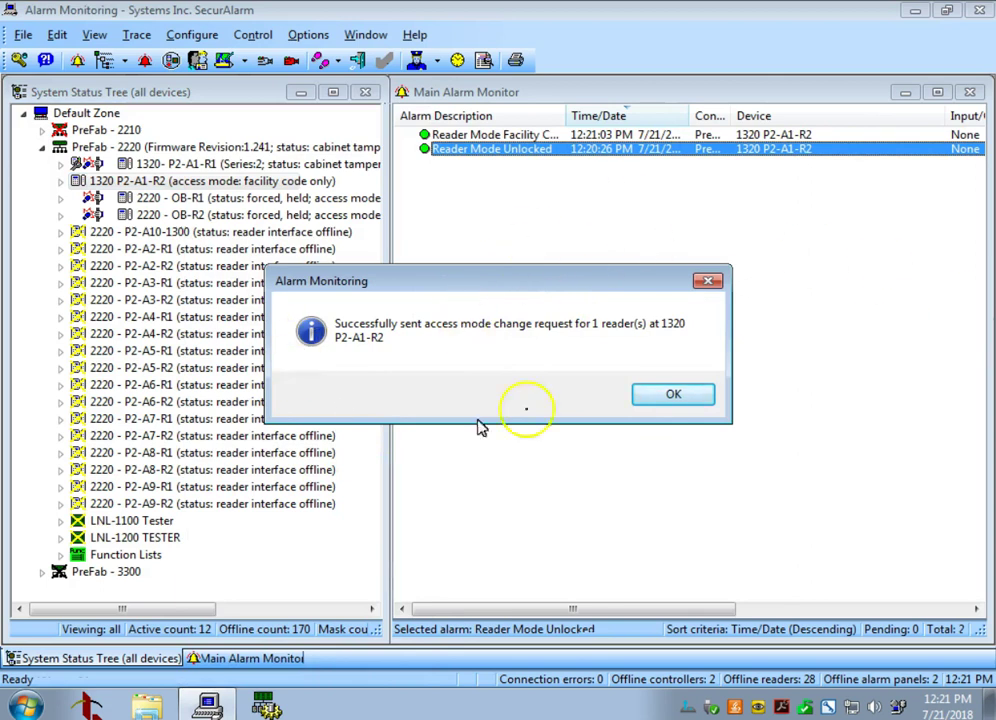
{"action": "left_click", "coordinate": [695, 393]}
{"action": "left_click_drag", "start_coordinate": [567, 114], "coordinate": [651, 113]}
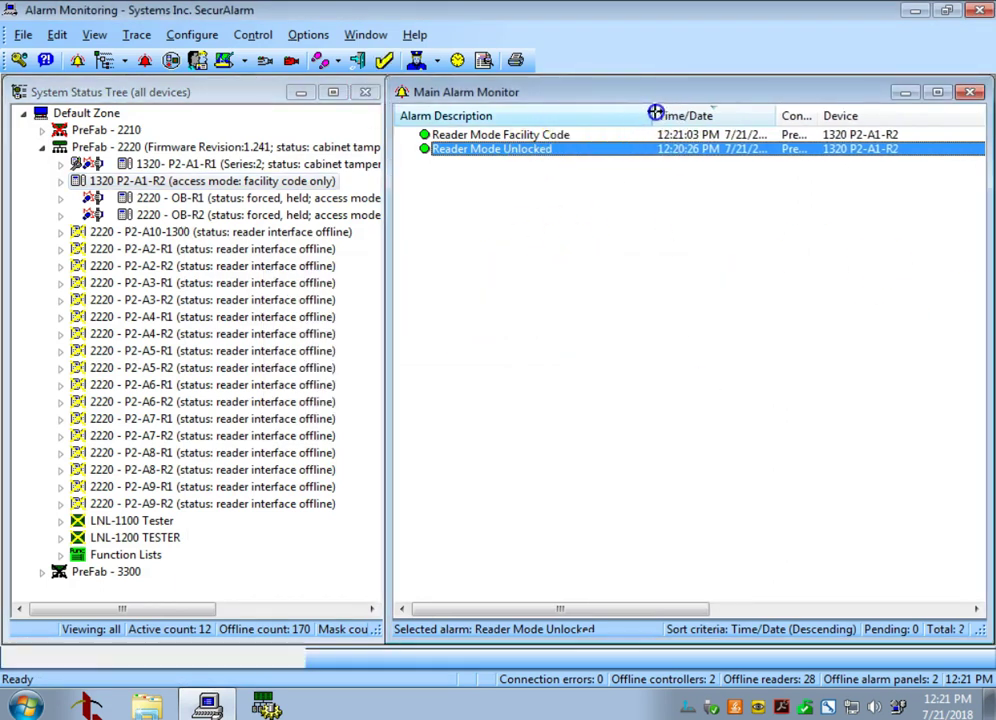
Switch reader 1320 P2-A1-R2 to Card Only mode and select the Reader Mode Card Only alarm
{"action": "right_click", "coordinate": [225, 183]}
{"action": "mouse_move", "coordinate": [365, 317]}
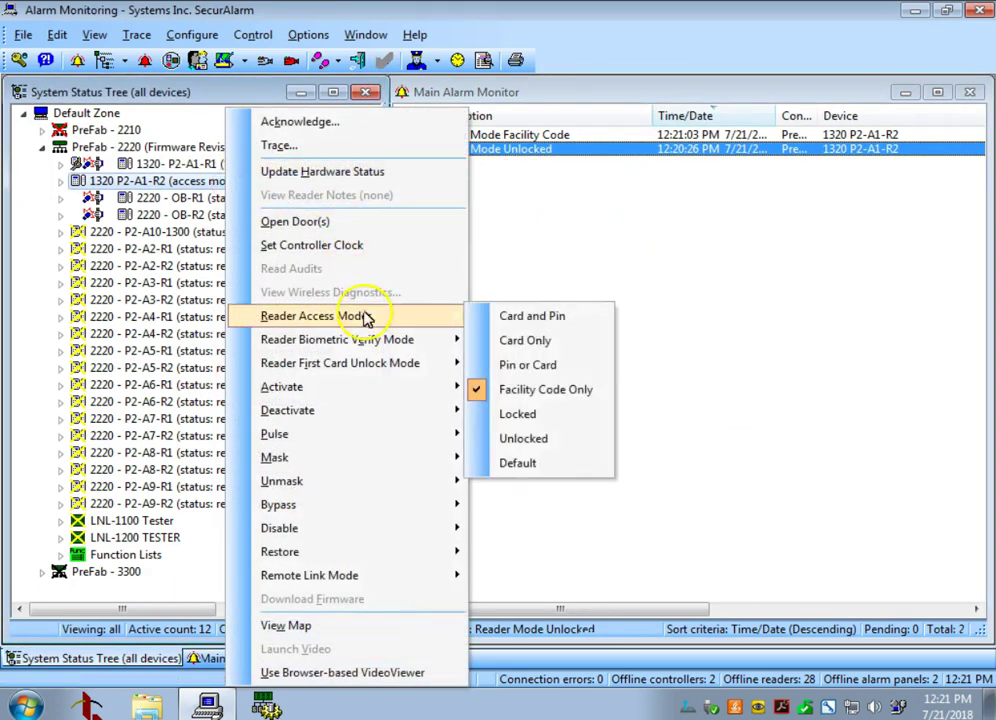
{"action": "left_click", "coordinate": [553, 339]}
{"action": "left_click", "coordinate": [680, 394]}
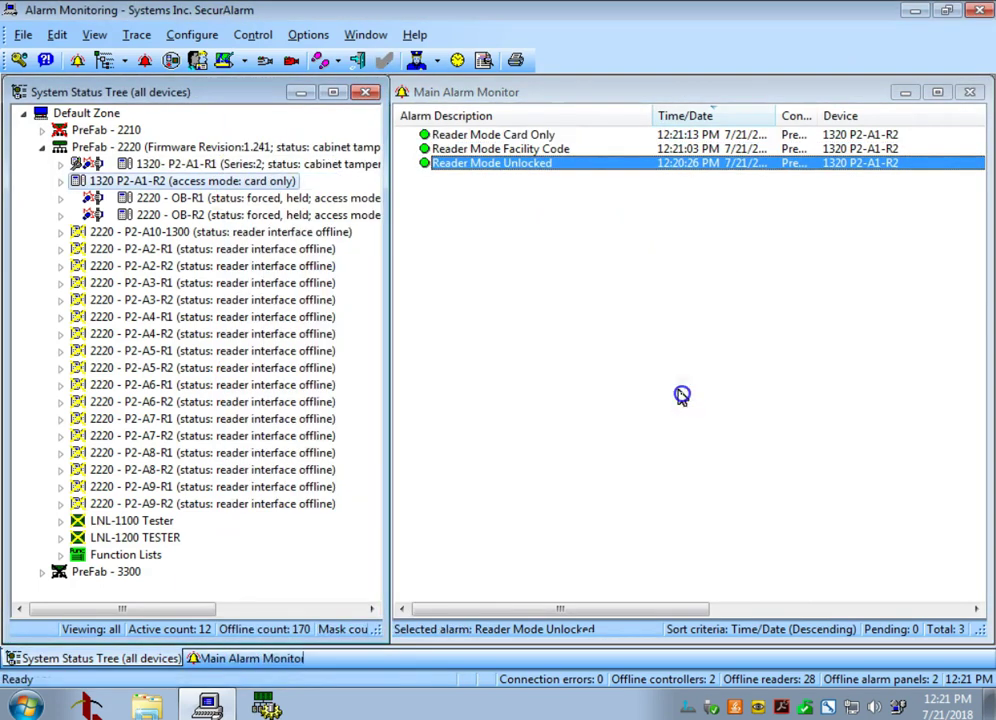
{"action": "left_click", "coordinate": [534, 136]}
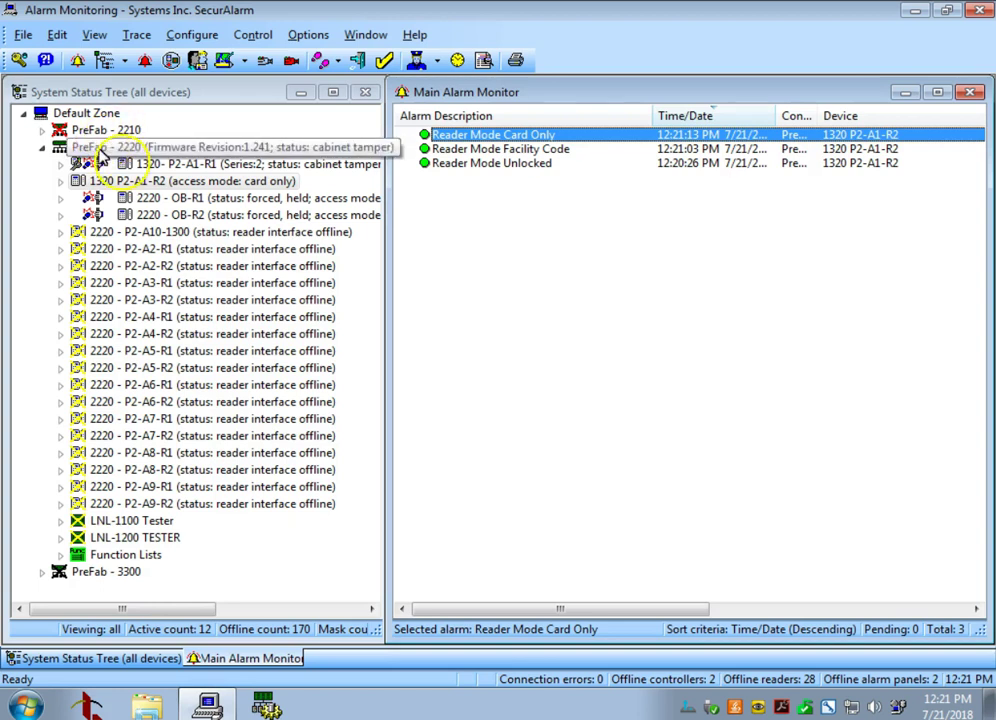
Switch reader 1320 P2-A1-R2 to Locked mode and select the Reader Mode Locked alarm
{"action": "right_click", "coordinate": [184, 183]}
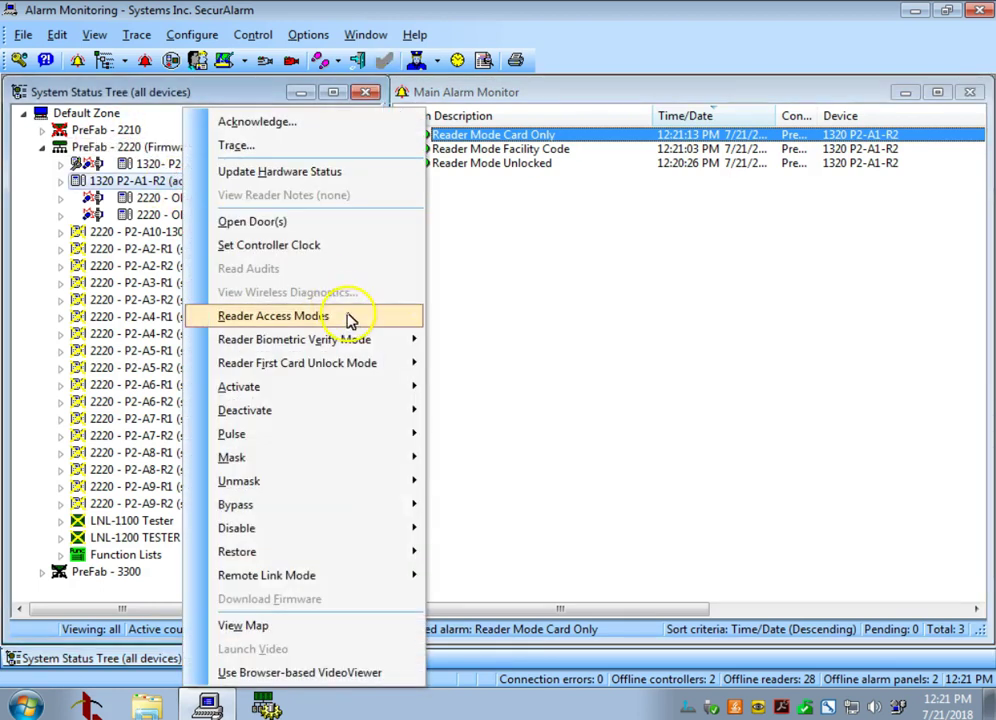
{"action": "mouse_move", "coordinate": [405, 316]}
{"action": "left_click", "coordinate": [498, 415]}
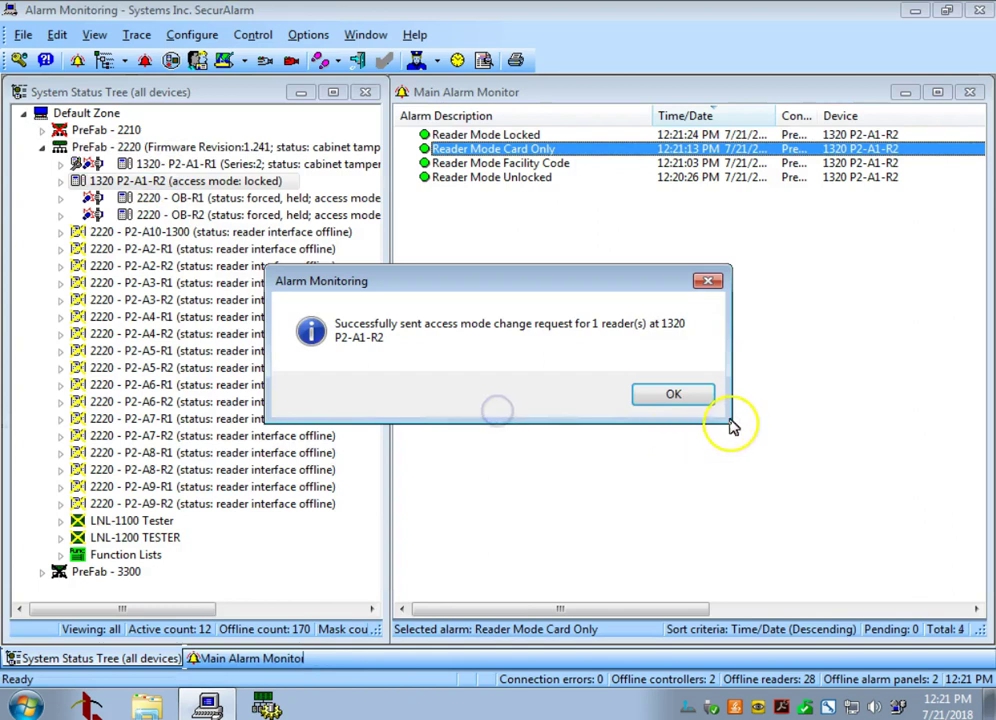
{"action": "left_click", "coordinate": [690, 393]}
{"action": "left_click", "coordinate": [527, 135]}
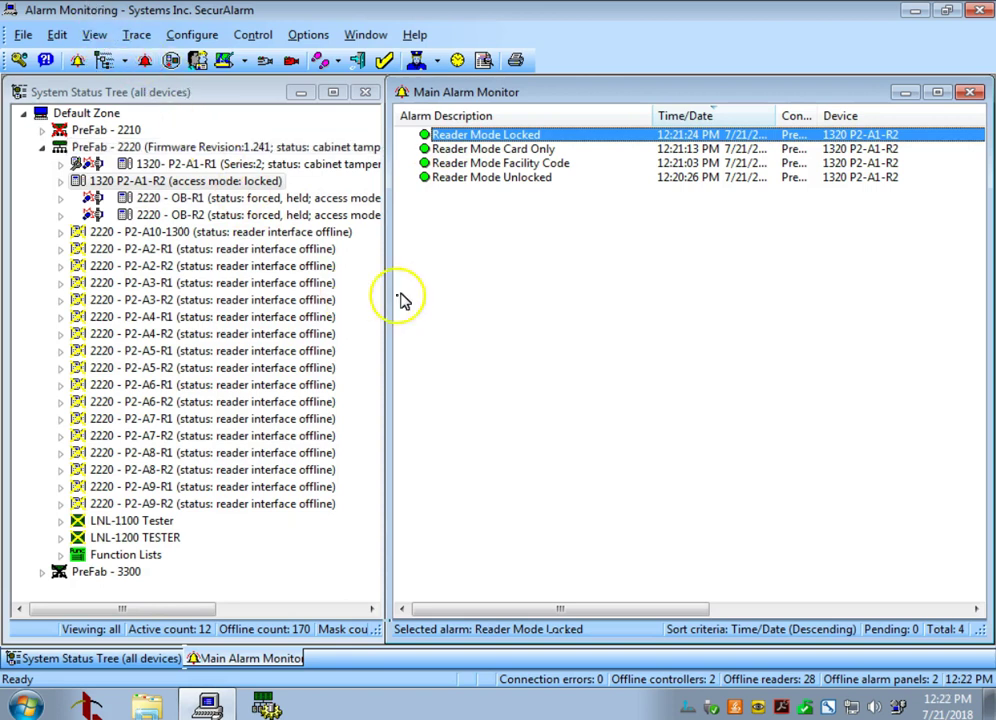
{"action": "left_click", "coordinate": [487, 283]}
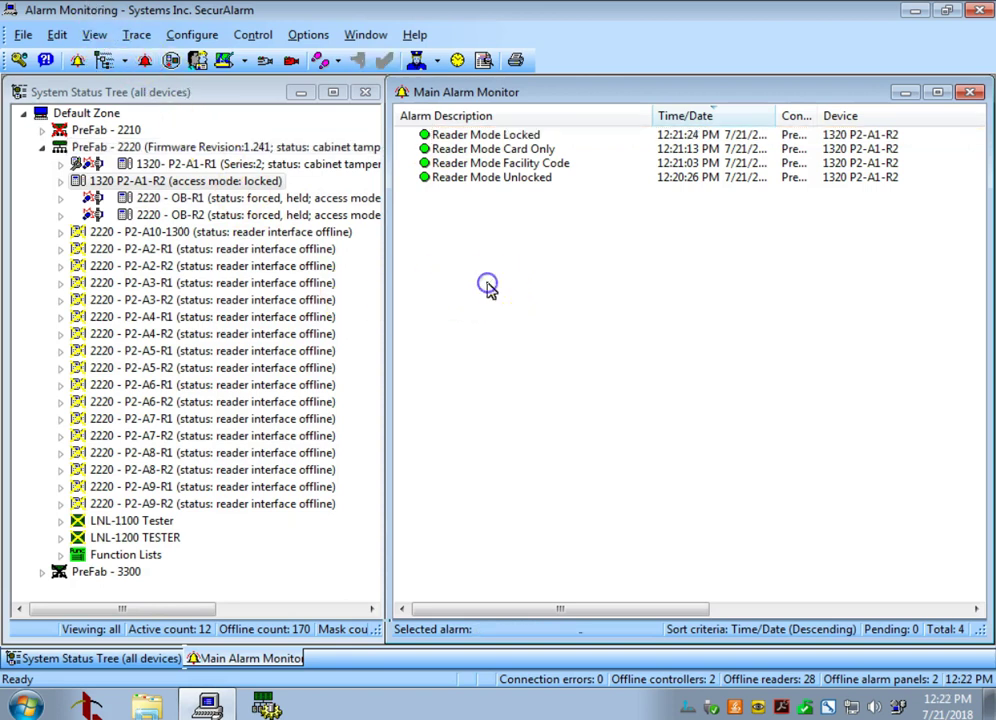
{"action": "left_click", "coordinate": [517, 204]}
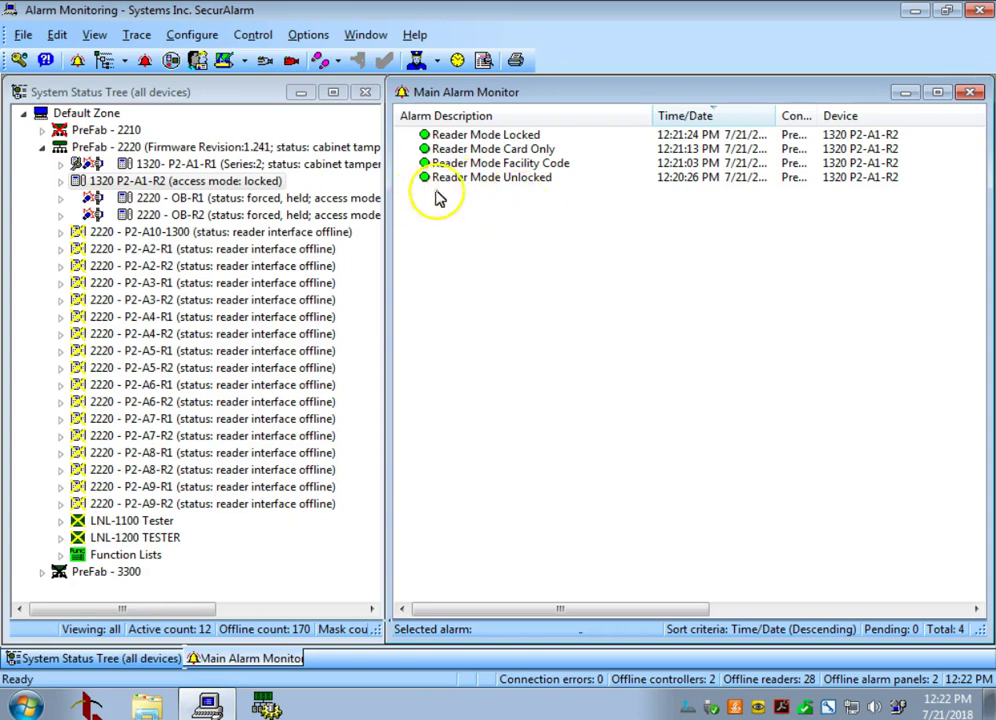
{"action": "left_click", "coordinate": [147, 187]}
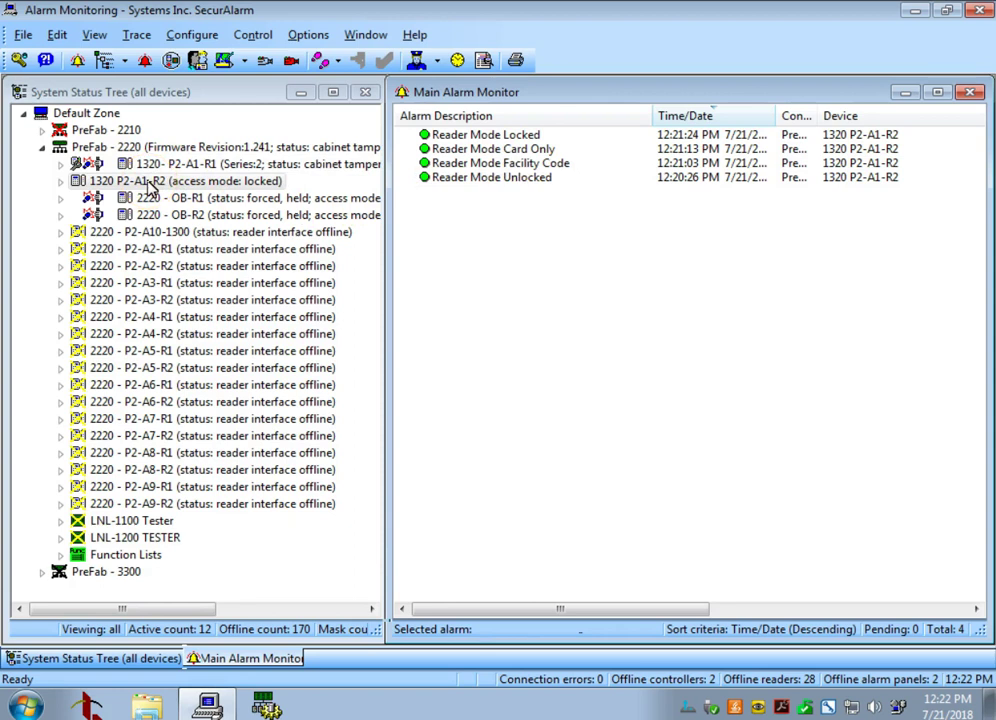
{"action": "left_click", "coordinate": [148, 186]}
{"action": "right_click", "coordinate": [148, 186]}
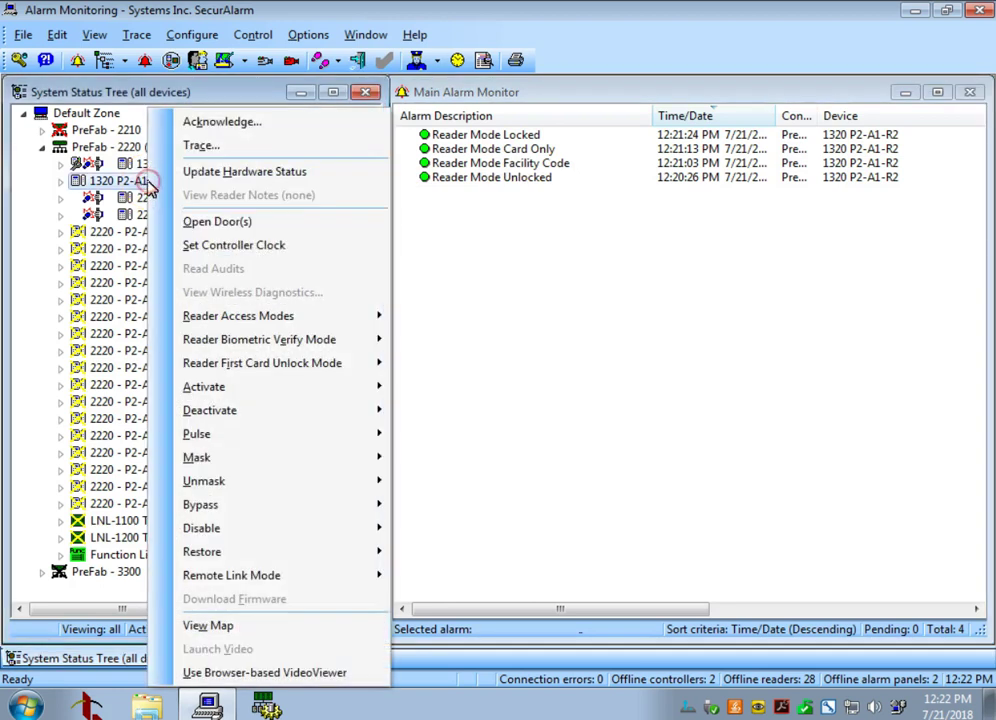
{"action": "left_click", "coordinate": [209, 143]}
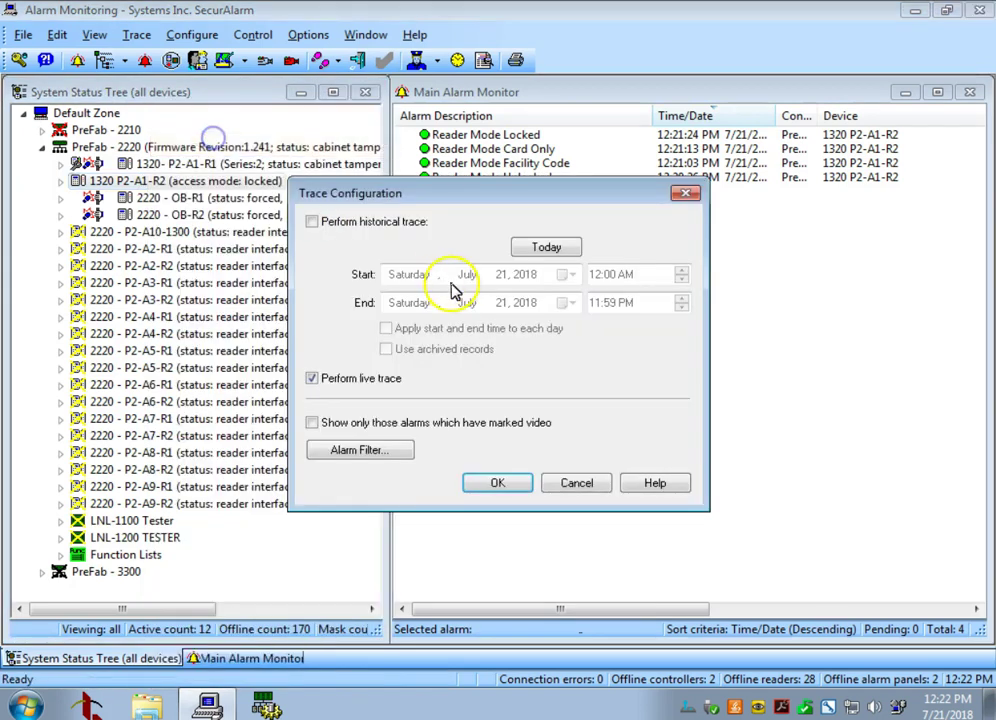
{"action": "left_click", "coordinate": [583, 488]}
{"action": "left_click", "coordinate": [520, 308]}
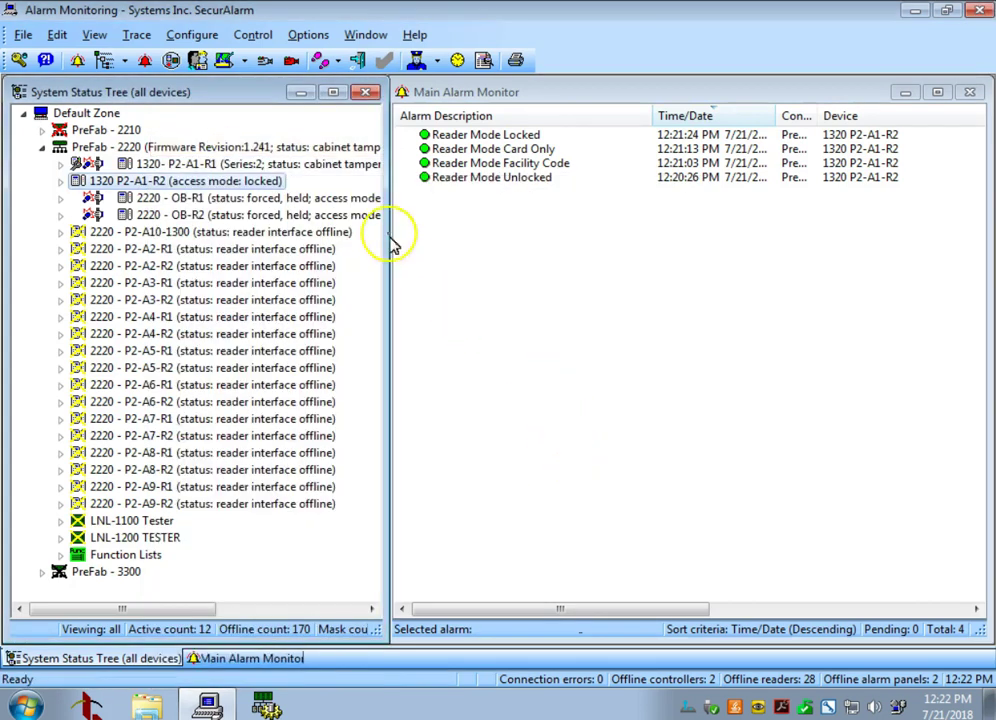
{"action": "left_click", "coordinate": [133, 36]}
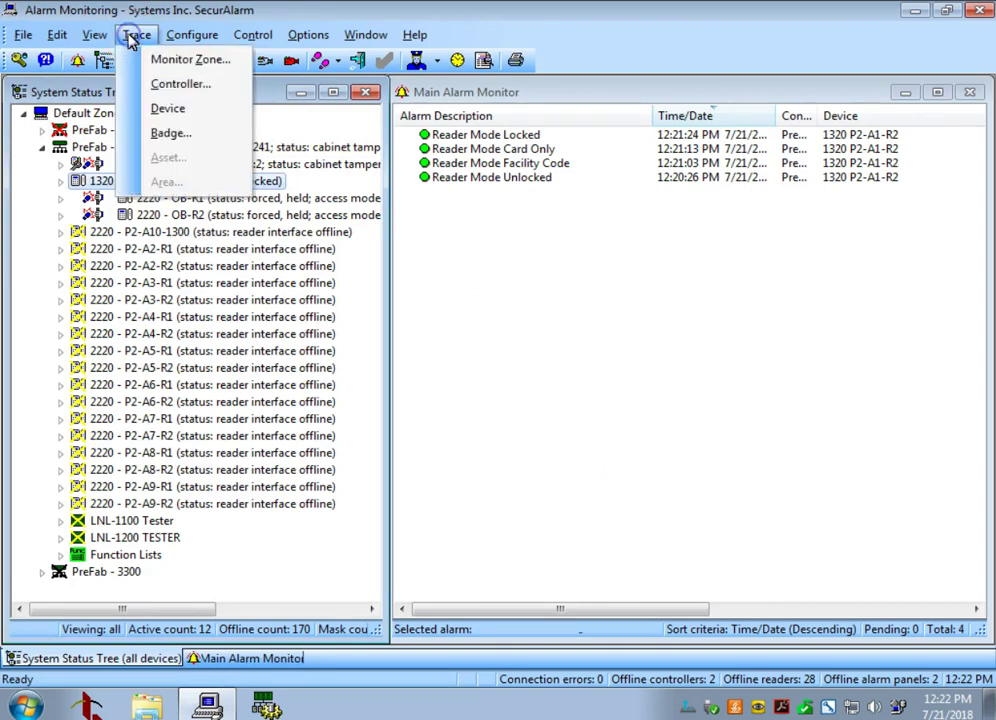
Run a historical, non-live controller trace of PreFab - 2220 starting July 1, 2018
{"action": "left_click", "coordinate": [195, 84]}
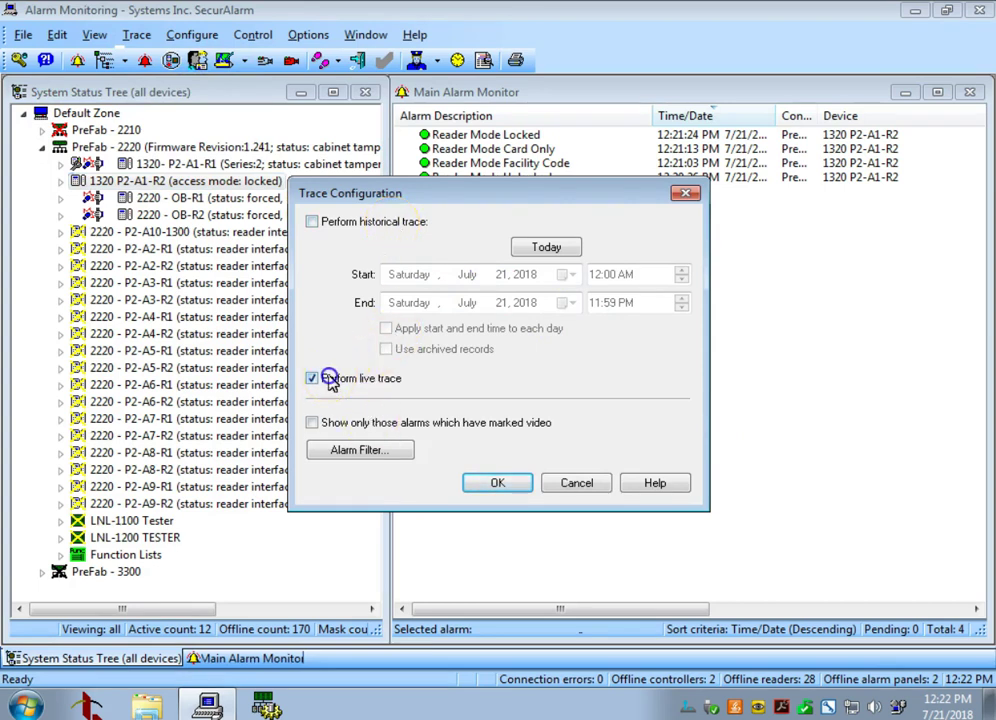
{"action": "left_click", "coordinate": [330, 379]}
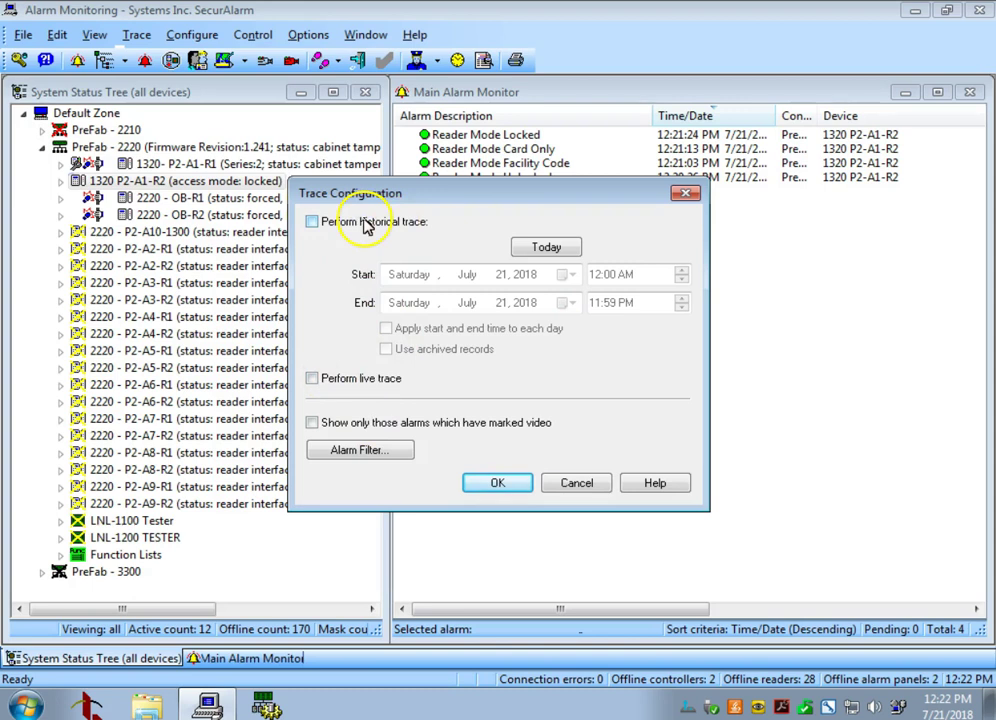
{"action": "left_click", "coordinate": [332, 222]}
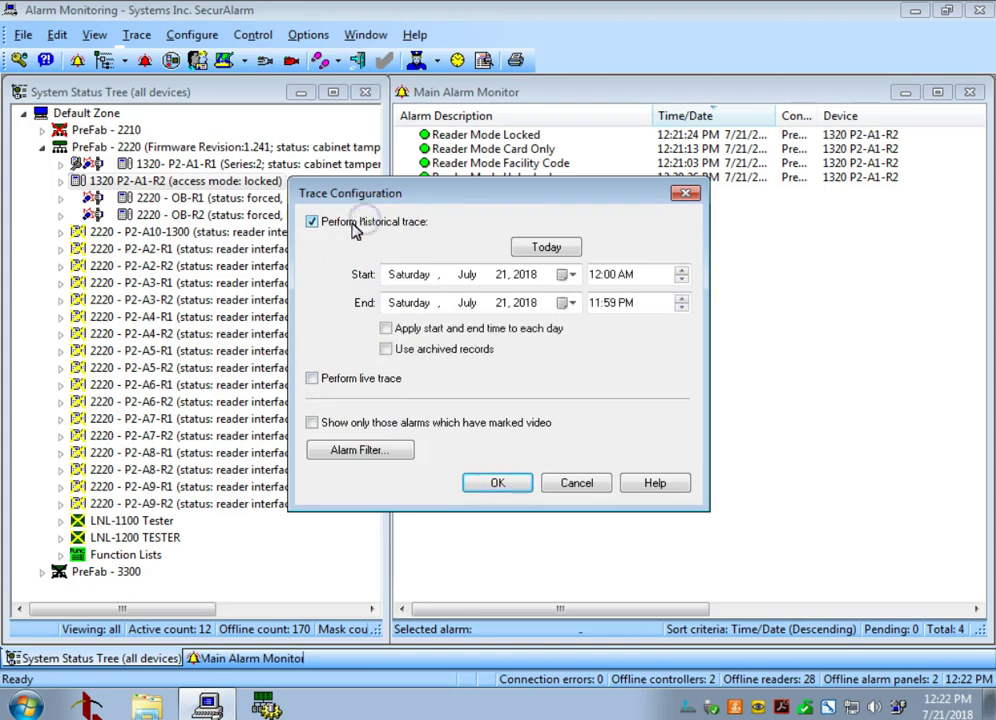
{"action": "left_click", "coordinate": [560, 278]}
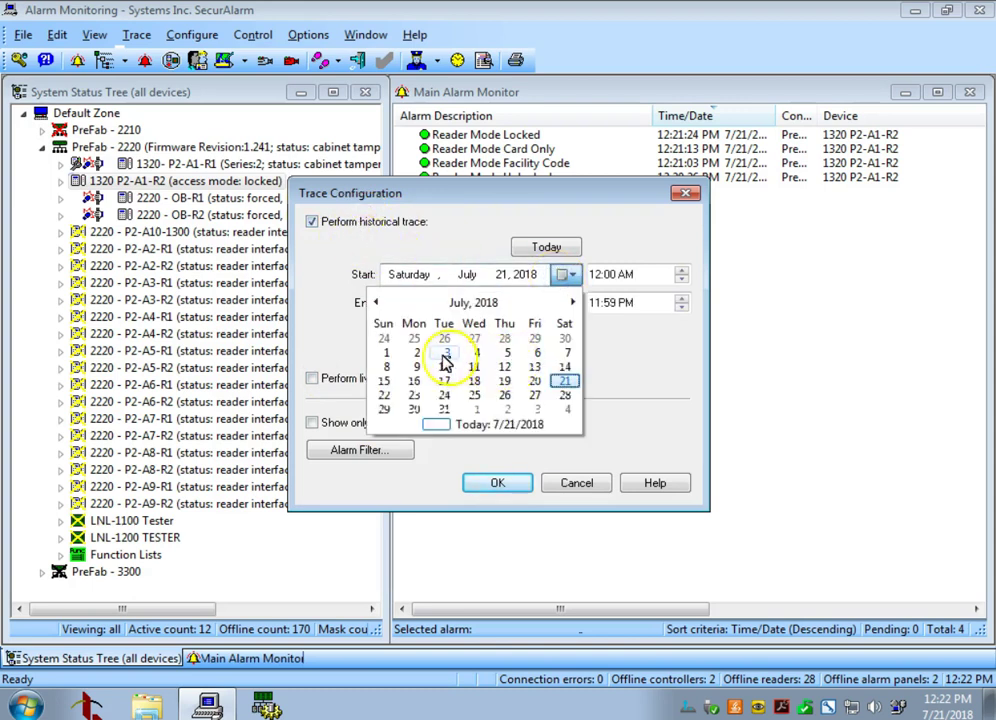
{"action": "left_click", "coordinate": [388, 355]}
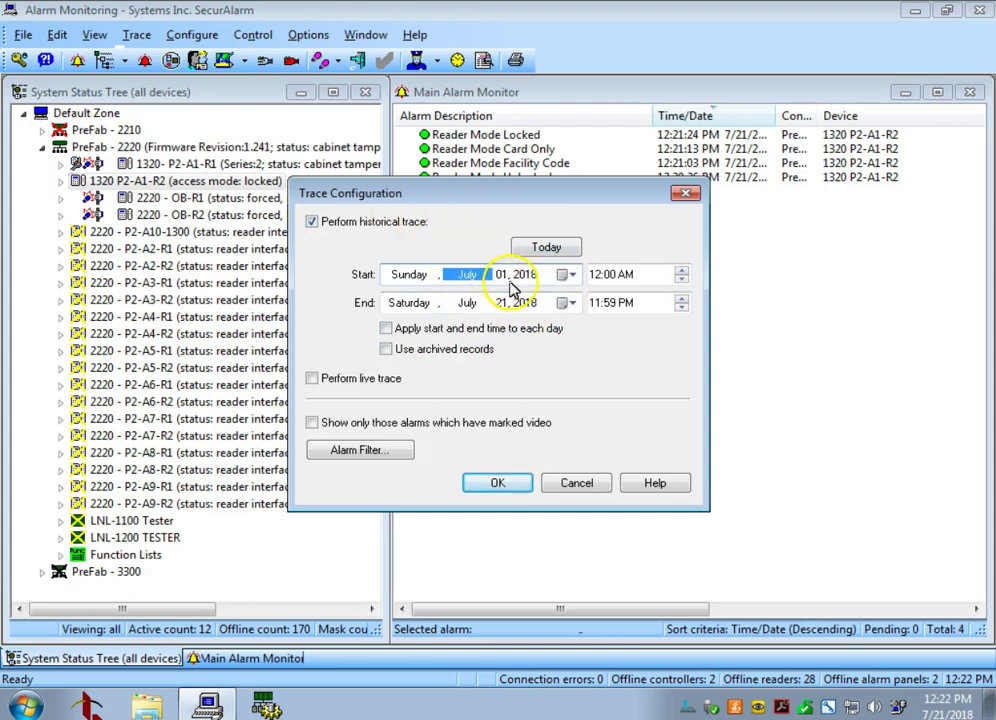
{"action": "left_click", "coordinate": [500, 484]}
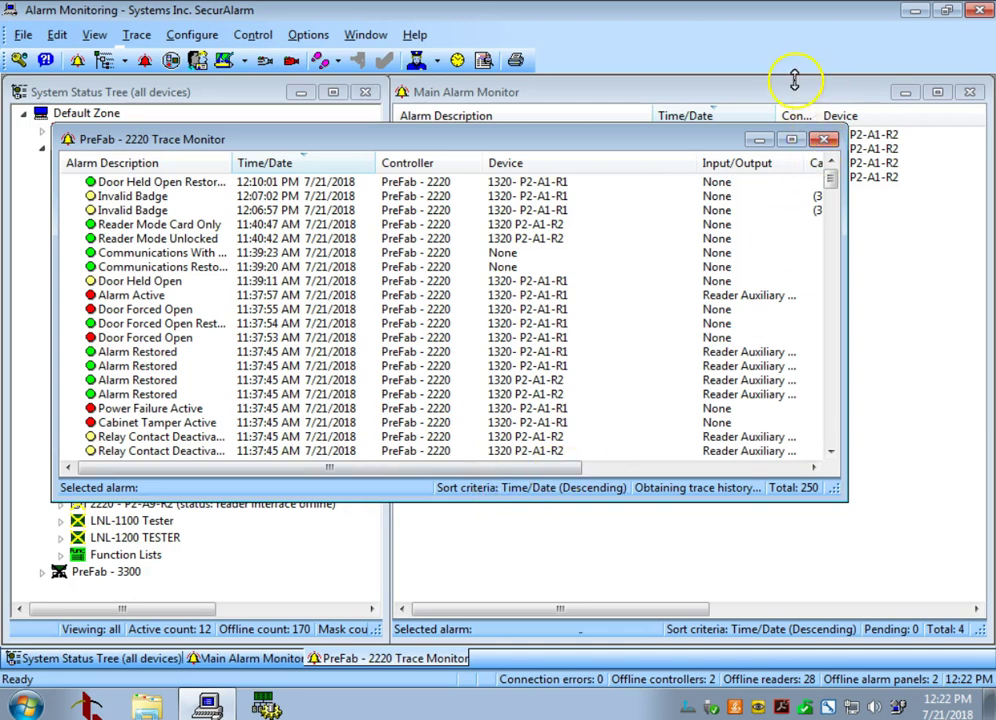
Maximize the PreFab - 2220 trace, browse its events, and toggle the Time/Date sort back to newest first
{"action": "left_click", "coordinate": [791, 139]}
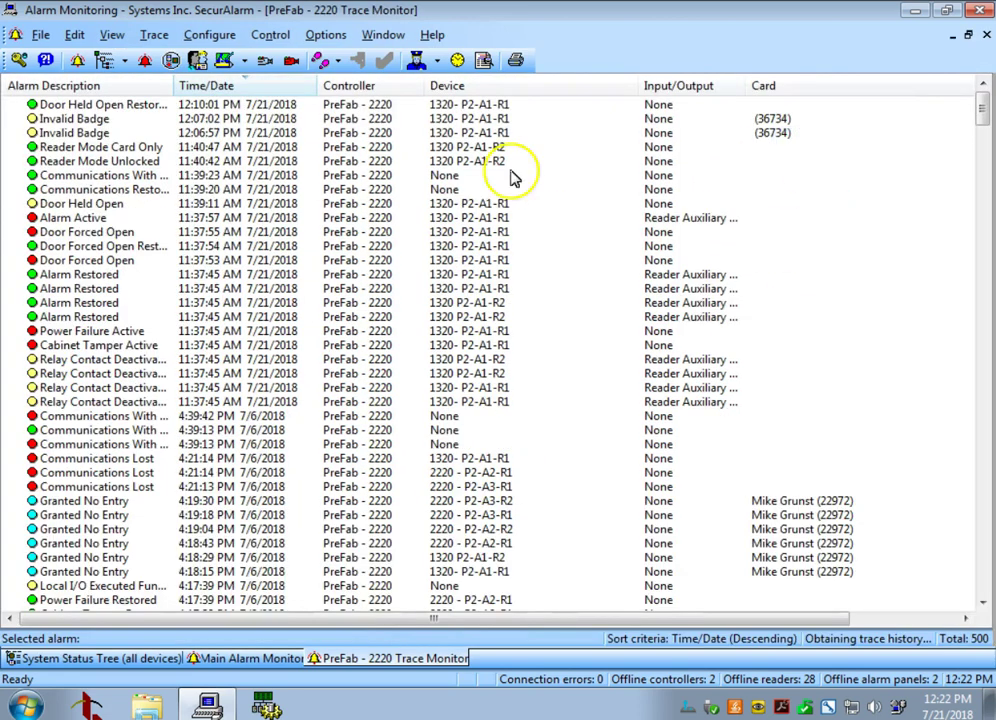
{"action": "left_click", "coordinate": [150, 203]}
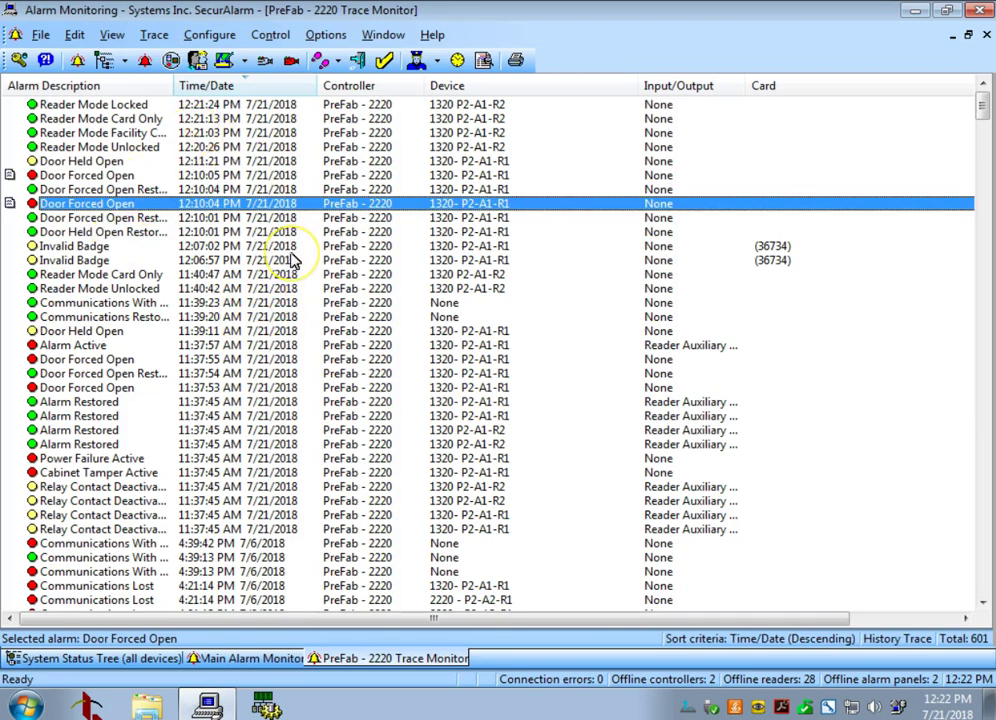
{"action": "scroll", "coordinate": [292, 261], "scroll_direction": "down", "scroll_amount": 7}
{"action": "scroll", "coordinate": [292, 261], "scroll_direction": "down", "scroll_amount": 20}
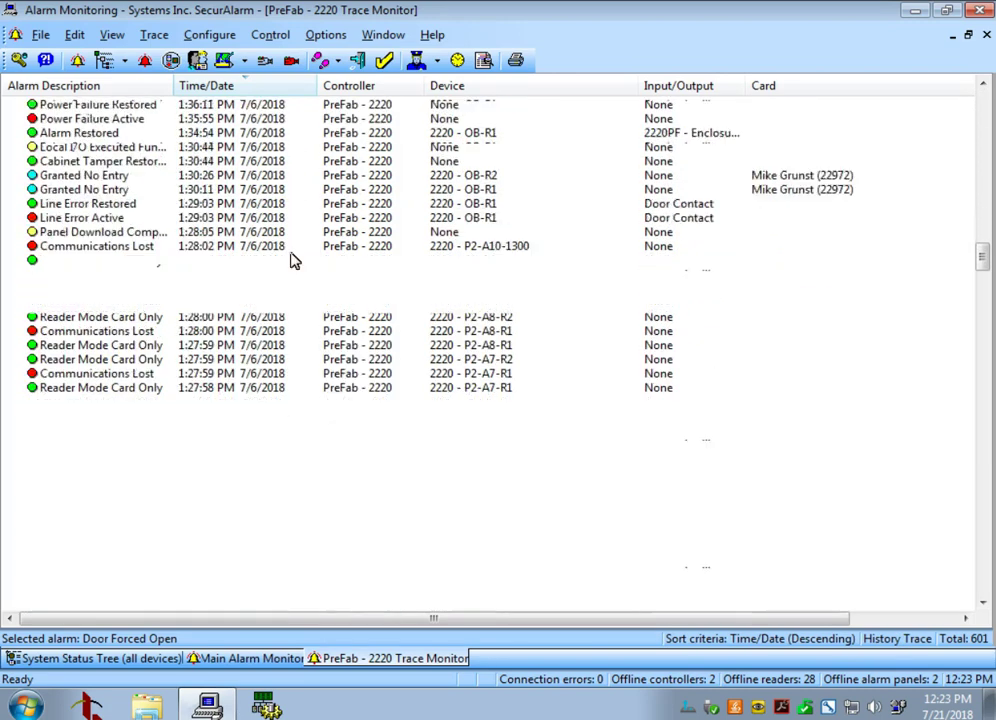
{"action": "scroll", "coordinate": [292, 261], "scroll_direction": "down", "scroll_amount": 10}
{"action": "scroll", "coordinate": [292, 261], "scroll_direction": "up", "scroll_amount": 20}
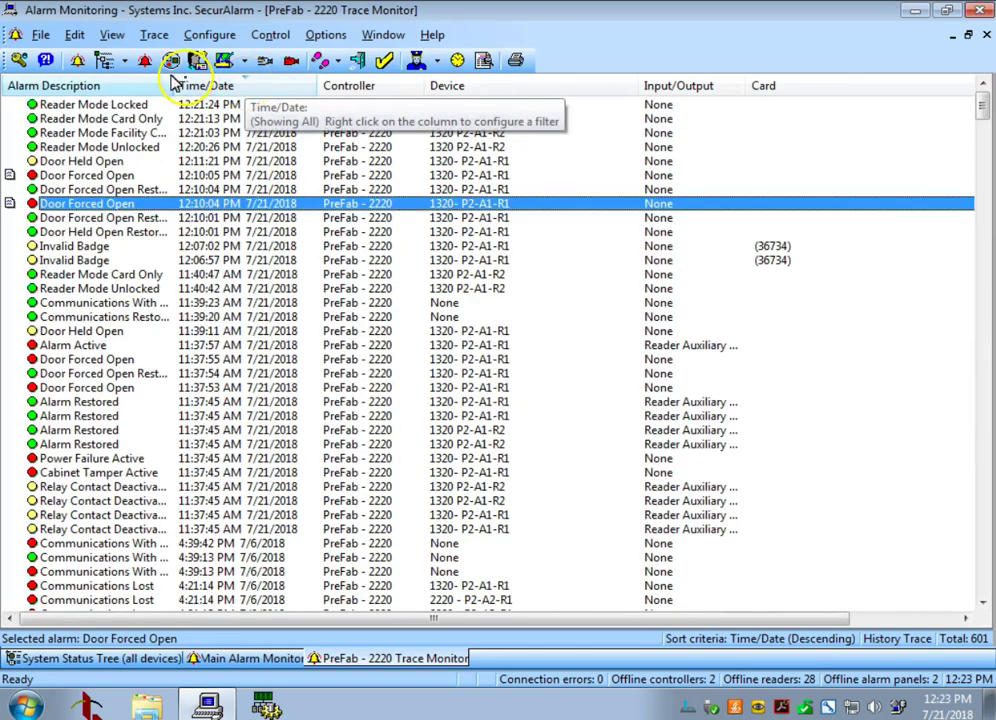
{"action": "left_click", "coordinate": [273, 87]}
{"action": "left_click", "coordinate": [271, 85]}
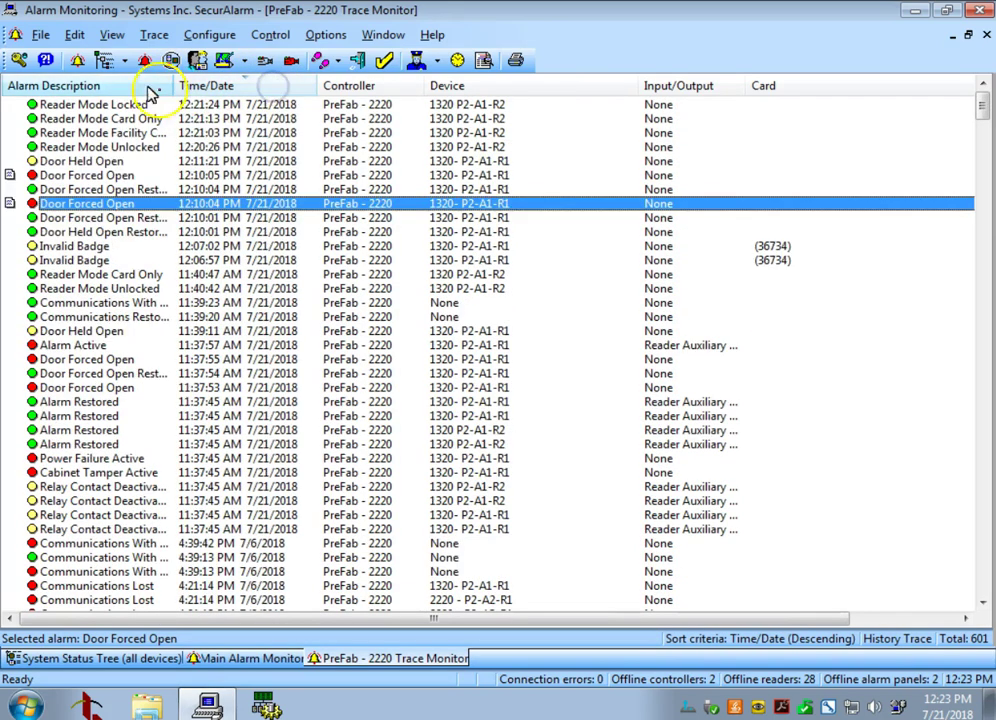
{"action": "left_click", "coordinate": [127, 86]}
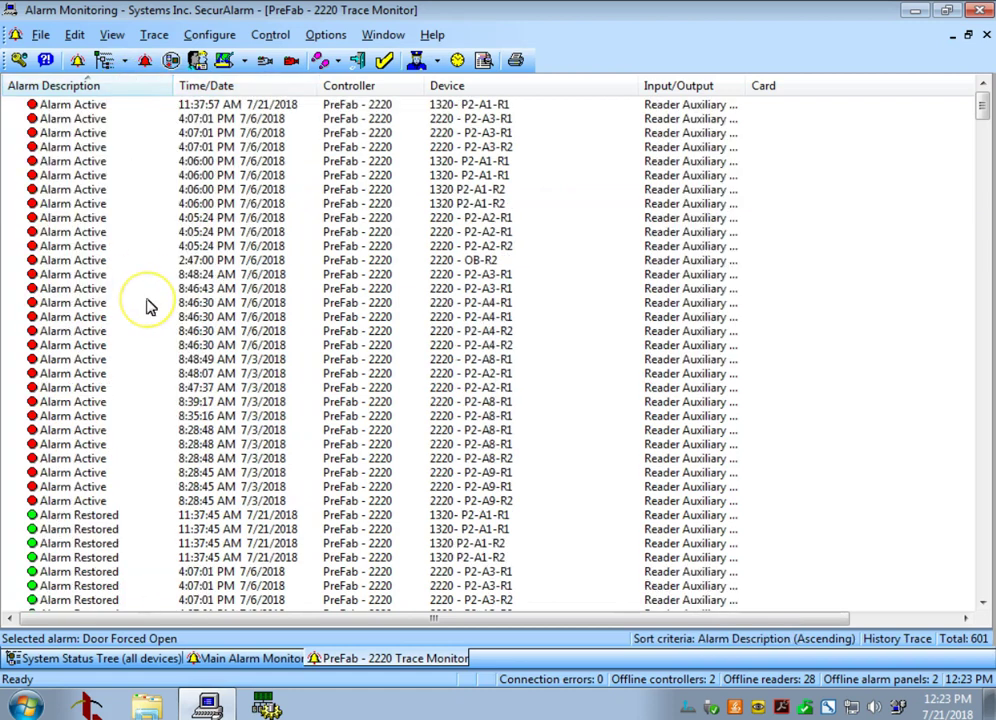
{"action": "scroll", "coordinate": [147, 307], "scroll_direction": "down", "scroll_amount": 9}
{"action": "scroll", "coordinate": [147, 307], "scroll_direction": "up", "scroll_amount": 9}
{"action": "scroll", "coordinate": [147, 307], "scroll_direction": "down", "scroll_amount": 20}
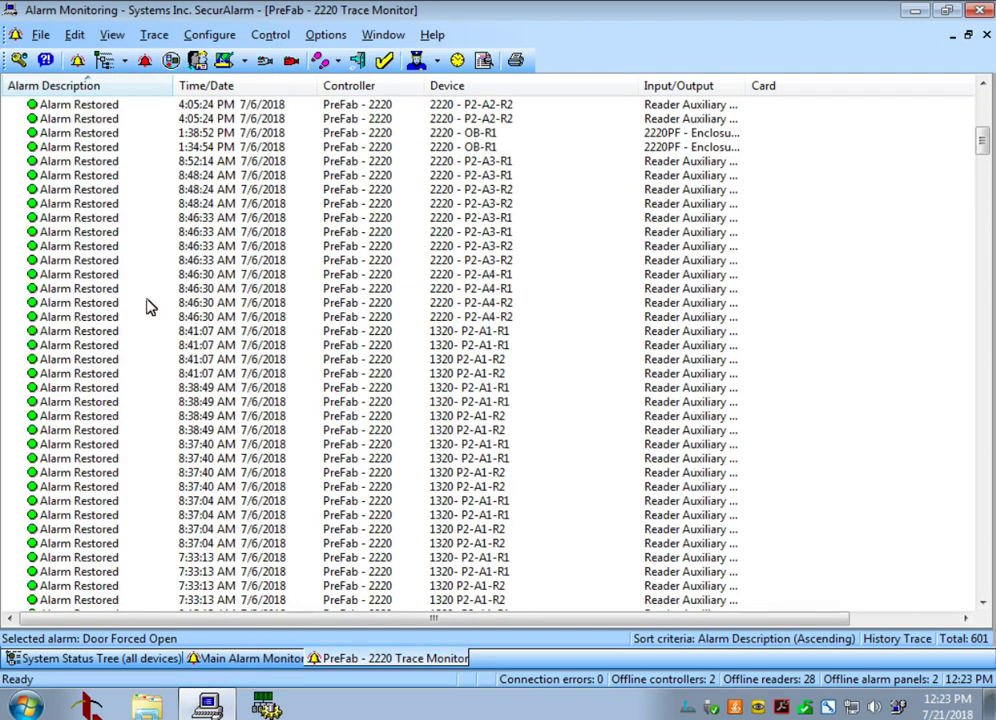
{"action": "scroll", "coordinate": [147, 307], "scroll_direction": "down", "scroll_amount": 5}
{"action": "scroll", "coordinate": [147, 307], "scroll_direction": "up", "scroll_amount": 20}
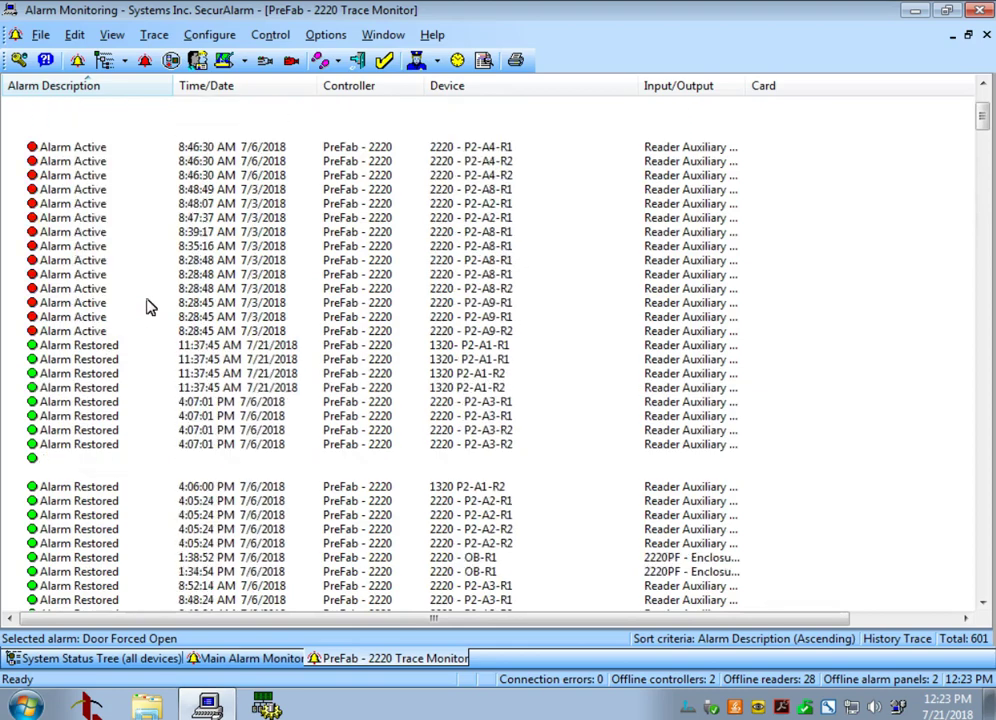
{"action": "left_click", "coordinate": [258, 85]}
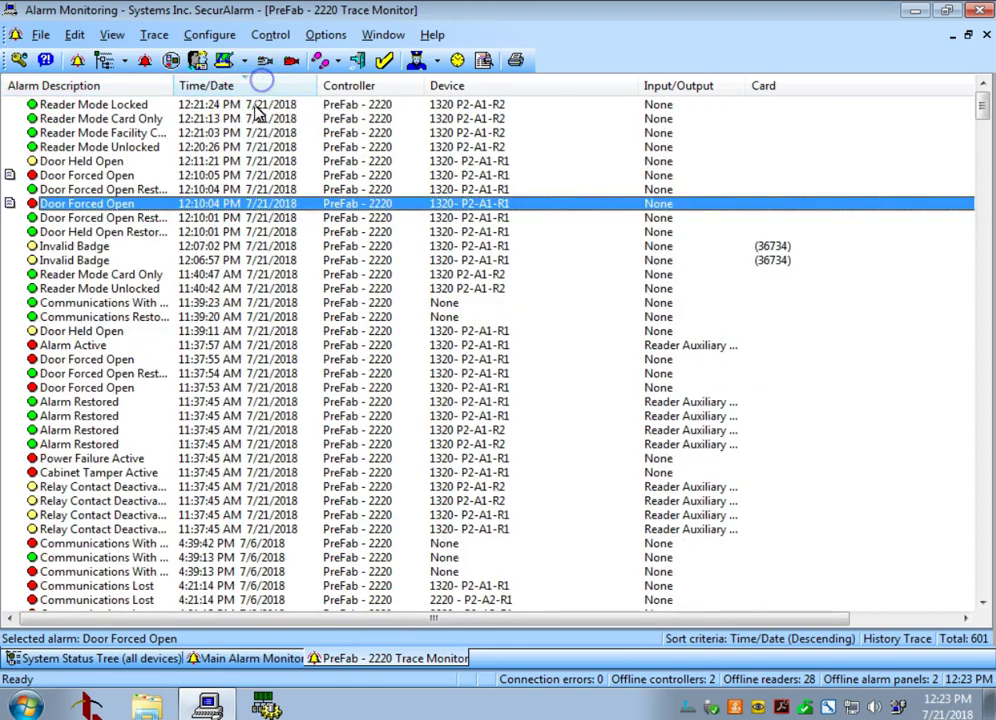
{"action": "left_click", "coordinate": [507, 87]}
{"action": "scroll", "coordinate": [514, 291], "scroll_direction": "down", "scroll_amount": 20}
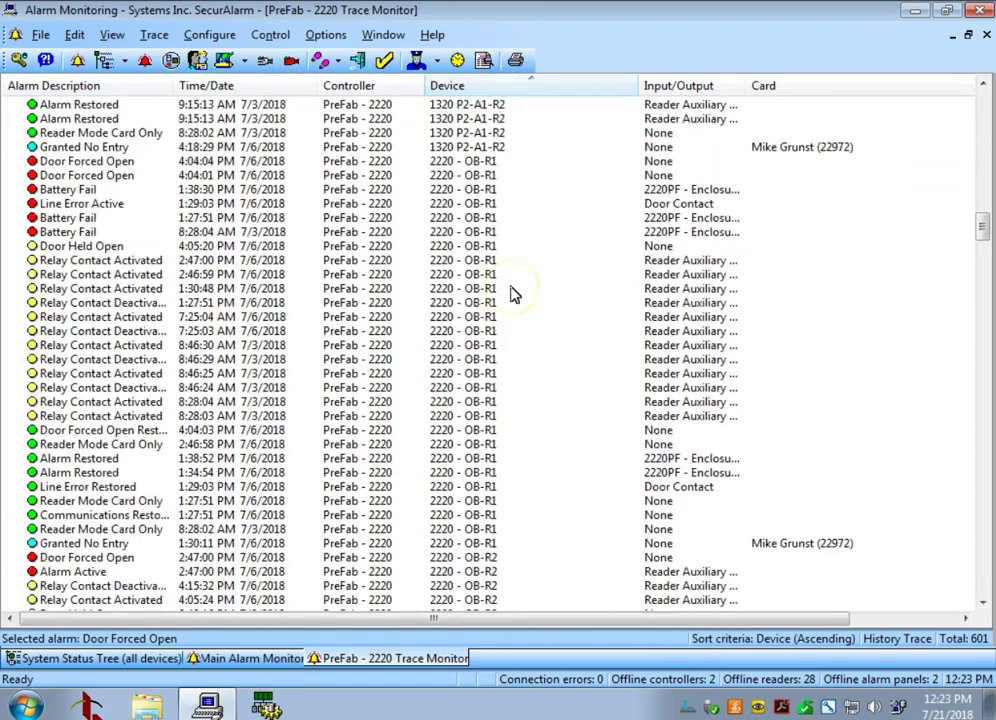
{"action": "scroll", "coordinate": [512, 291], "scroll_direction": "up", "scroll_amount": 20}
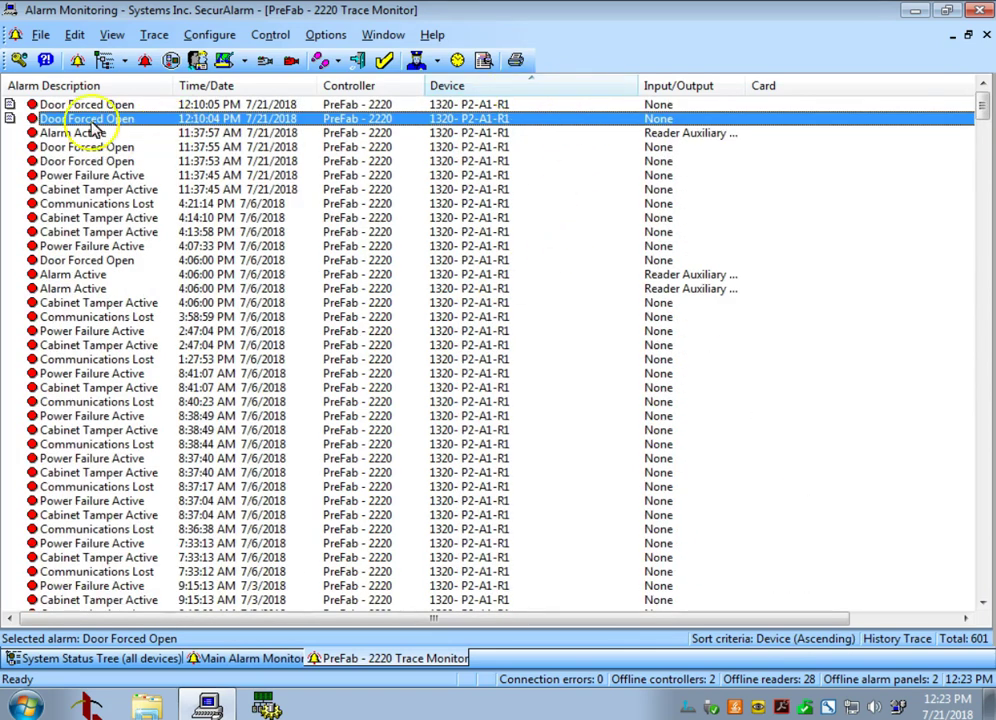
{"action": "left_click", "coordinate": [75, 86]}
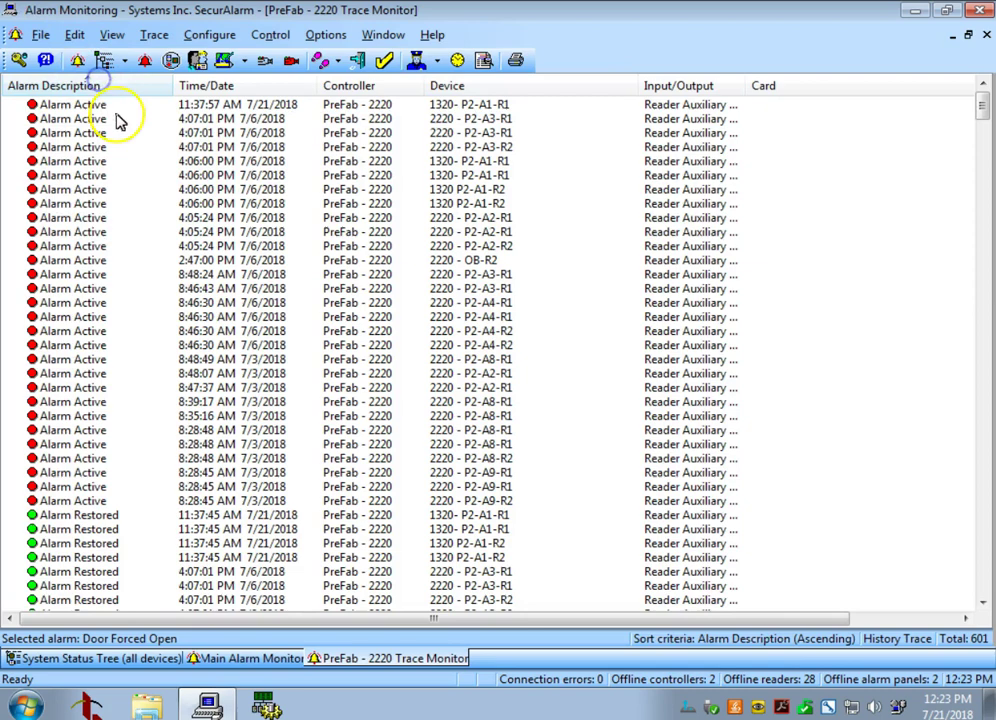
{"action": "scroll", "coordinate": [180, 440], "scroll_direction": "down", "scroll_amount": 20}
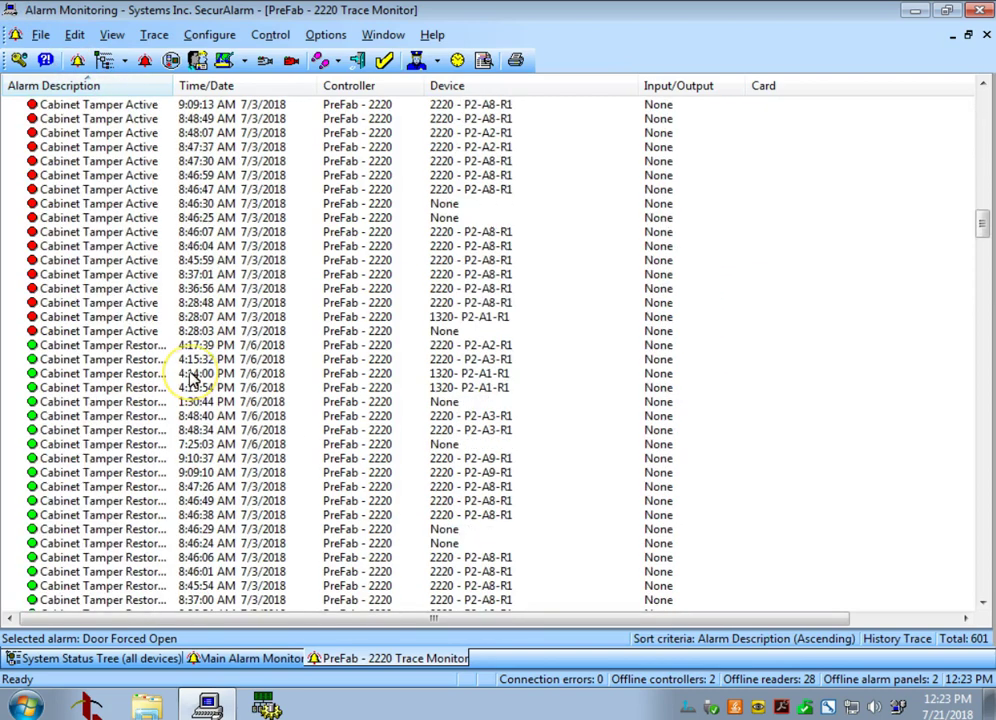
{"action": "scroll", "coordinate": [192, 380], "scroll_direction": "up", "scroll_amount": 5}
{"action": "scroll", "coordinate": [148, 367], "scroll_direction": "down", "scroll_amount": 20}
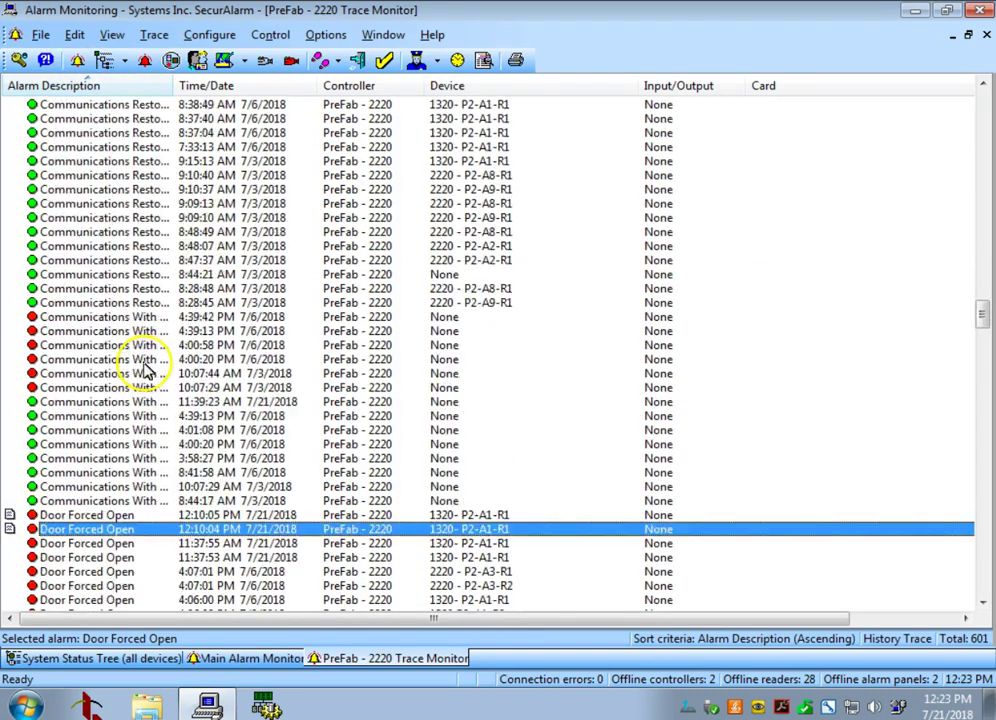
{"action": "scroll", "coordinate": [155, 400], "scroll_direction": "up", "scroll_amount": 2}
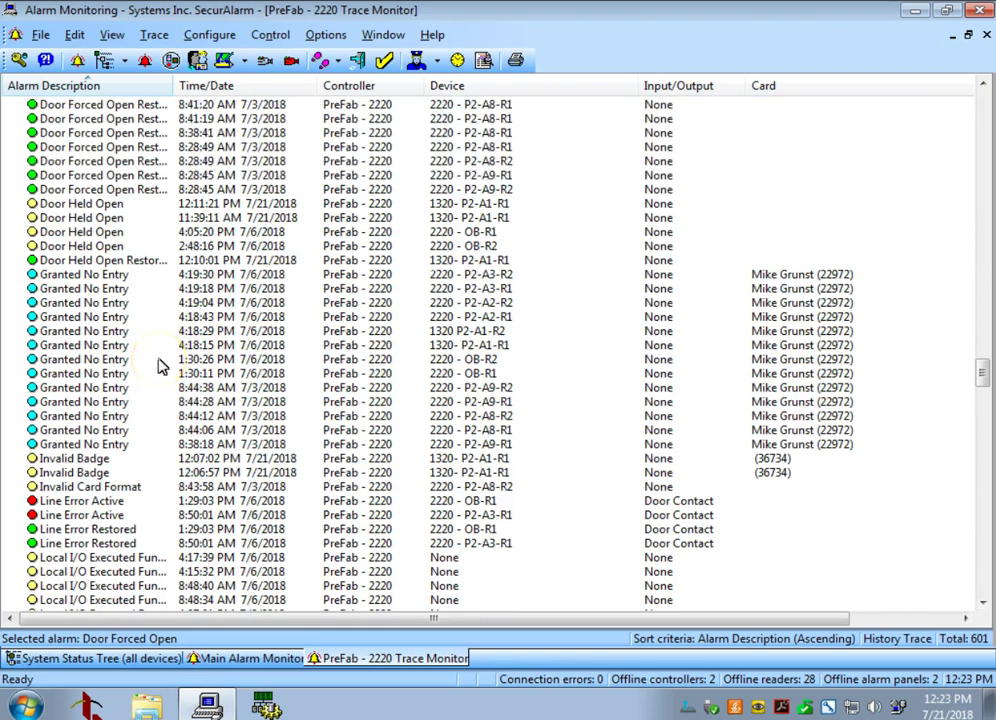
{"action": "left_click", "coordinate": [105, 276]}
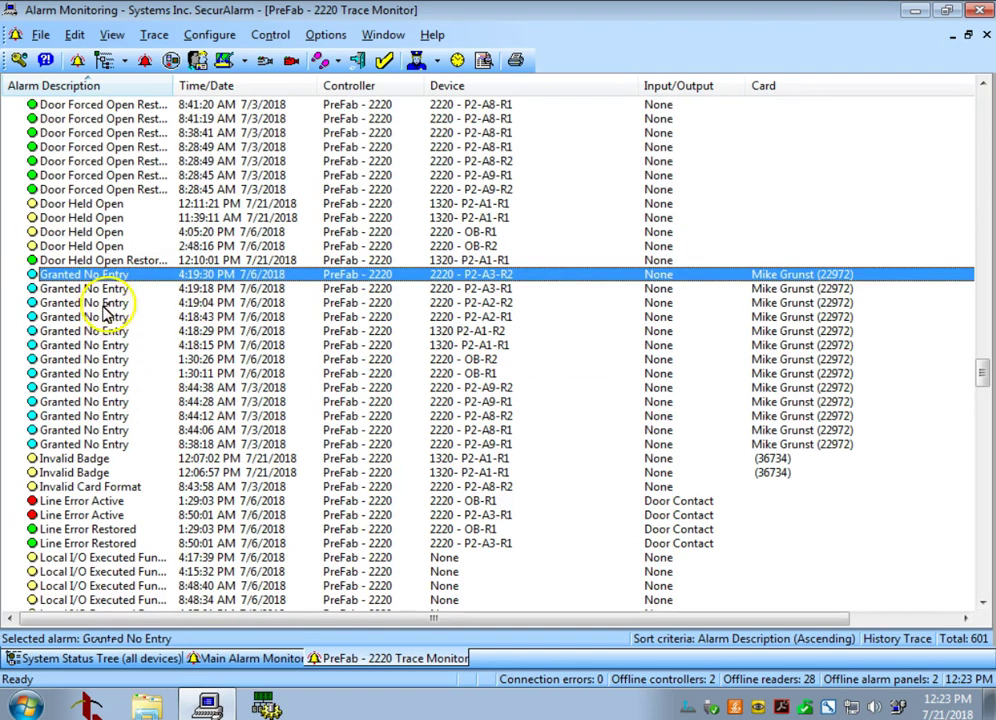
{"action": "scroll", "coordinate": [125, 405], "scroll_direction": "up", "scroll_amount": 1}
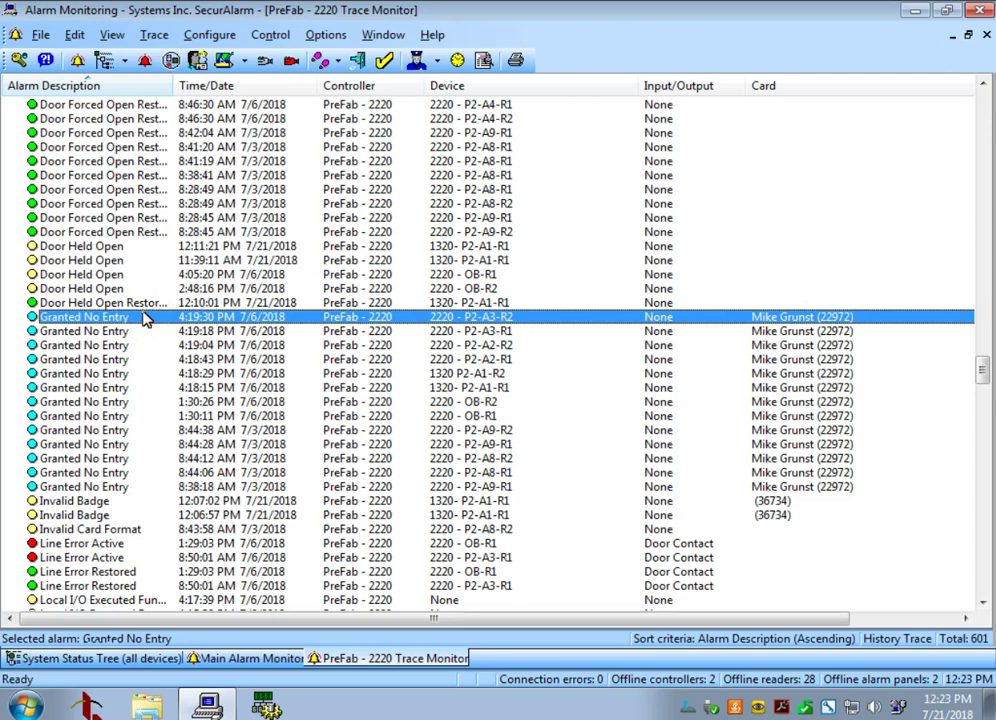
{"action": "scroll", "coordinate": [145, 318], "scroll_direction": "down", "scroll_amount": 13}
{"action": "scroll", "coordinate": [145, 318], "scroll_direction": "up", "scroll_amount": 9}
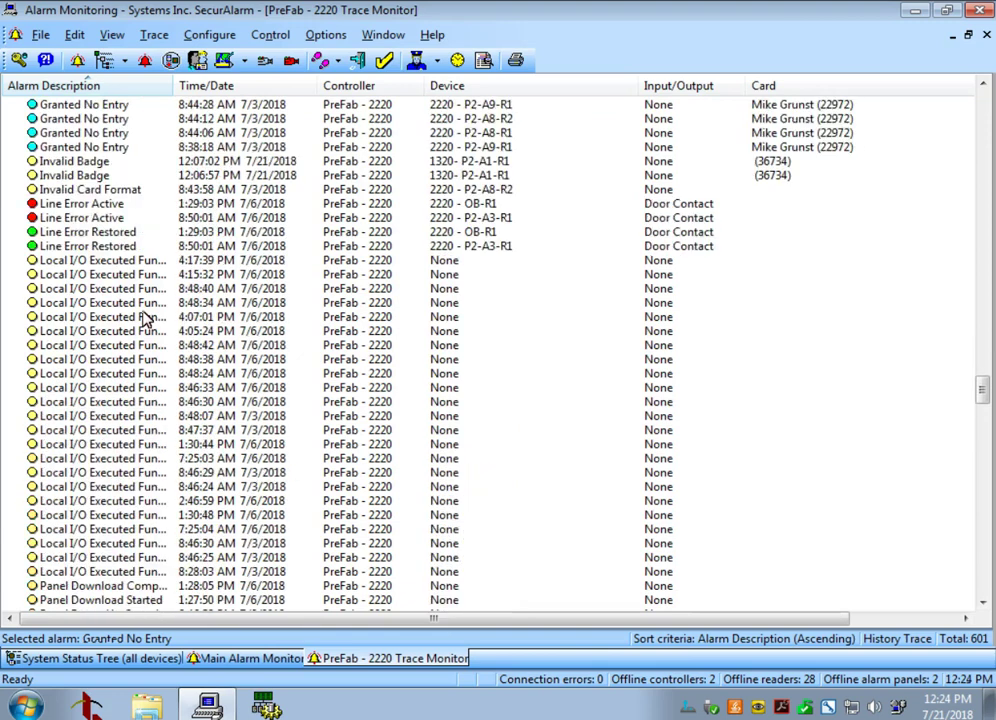
{"action": "left_click", "coordinate": [89, 345]}
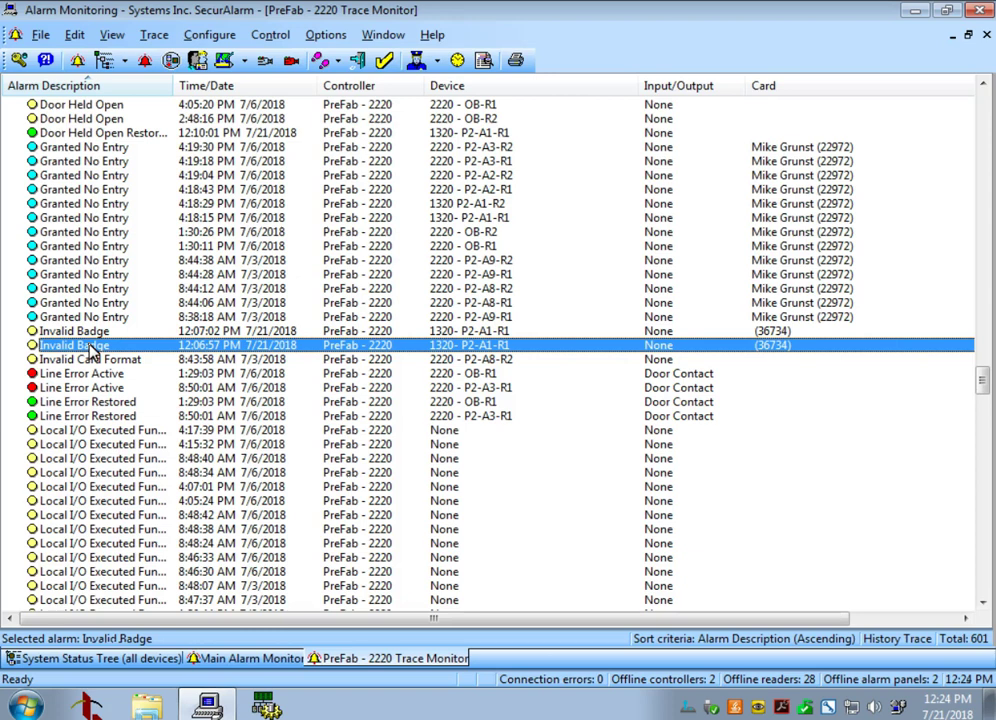
{"action": "scroll", "coordinate": [89, 350], "scroll_direction": "down", "scroll_amount": 20}
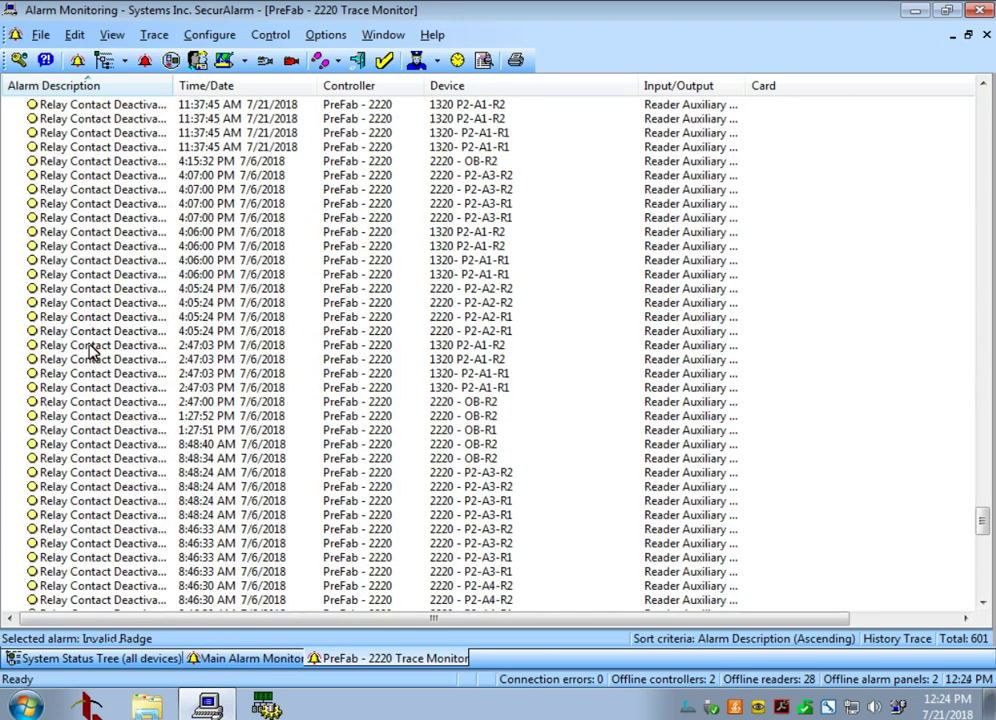
{"action": "scroll", "coordinate": [92, 349], "scroll_direction": "up", "scroll_amount": 15}
{"action": "left_click", "coordinate": [135, 331]}
{"action": "scroll", "coordinate": [170, 340], "scroll_direction": "up", "scroll_amount": 7}
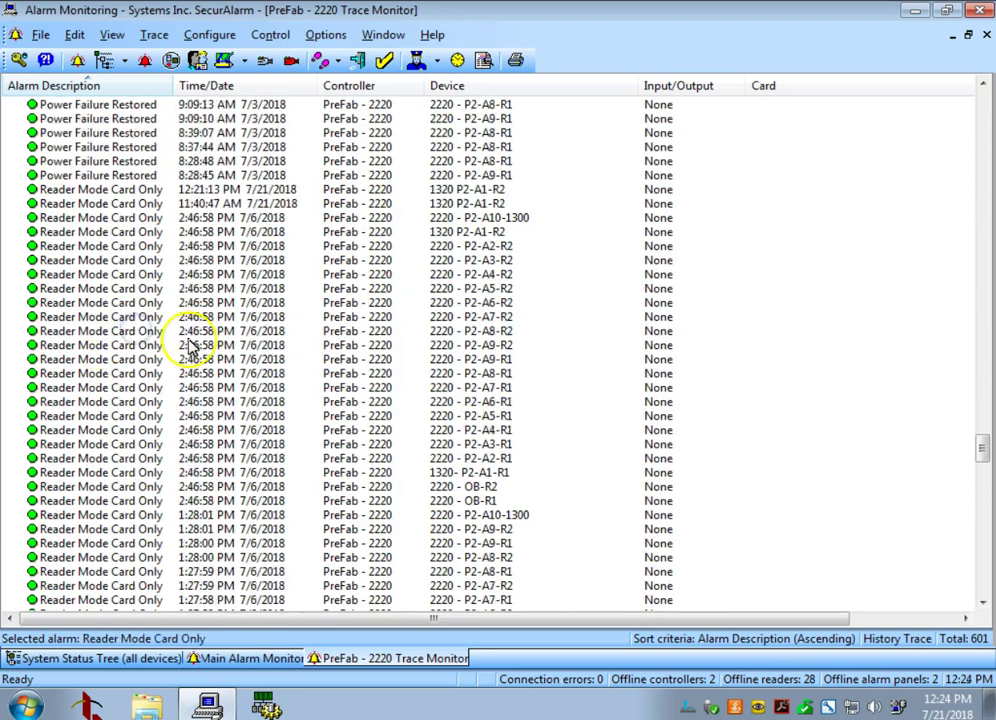
{"action": "scroll", "coordinate": [190, 346], "scroll_direction": "up", "scroll_amount": 6}
{"action": "scroll", "coordinate": [140, 452], "scroll_direction": "down", "scroll_amount": 18}
{"action": "left_click", "coordinate": [140, 447]}
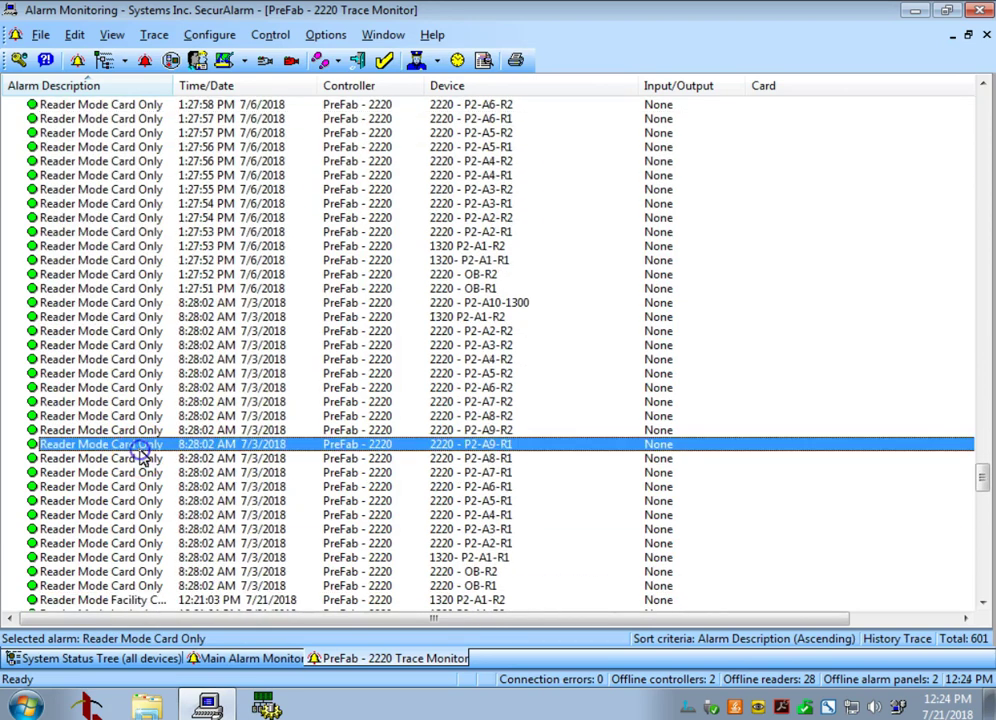
{"action": "scroll", "coordinate": [140, 452], "scroll_direction": "down", "scroll_amount": 5}
{"action": "scroll", "coordinate": [140, 456], "scroll_direction": "up", "scroll_amount": 2}
{"action": "left_click", "coordinate": [141, 447]}
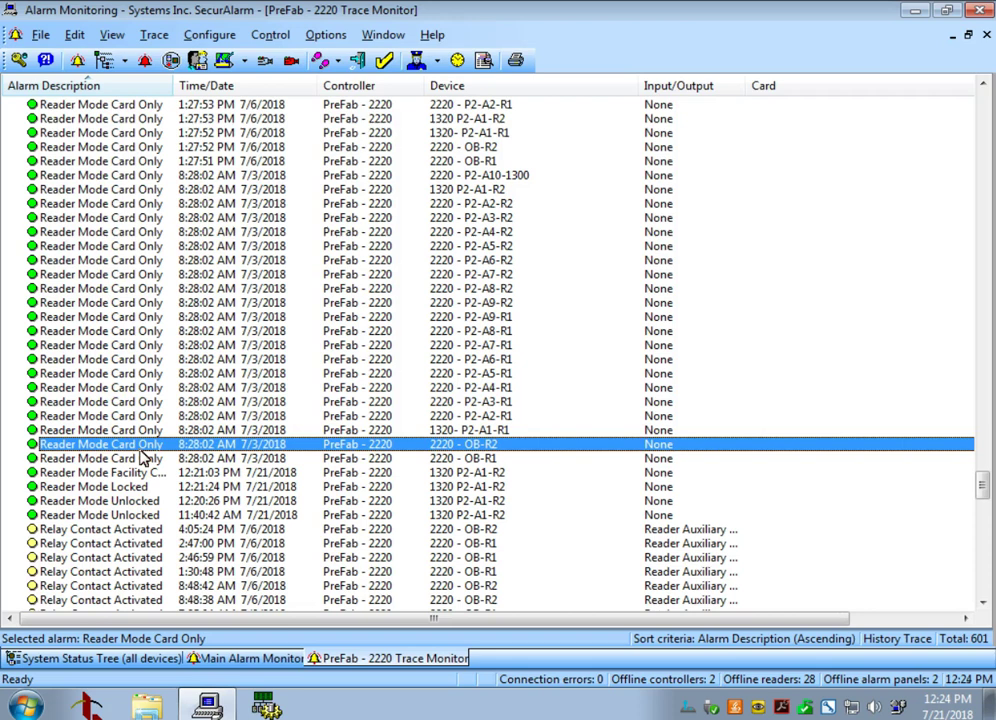
{"action": "scroll", "coordinate": [143, 455], "scroll_direction": "down", "scroll_amount": 14}
{"action": "scroll", "coordinate": [165, 455], "scroll_direction": "up", "scroll_amount": 20}
{"action": "left_click", "coordinate": [165, 455]}
{"action": "scroll", "coordinate": [165, 455], "scroll_direction": "up", "scroll_amount": 3}
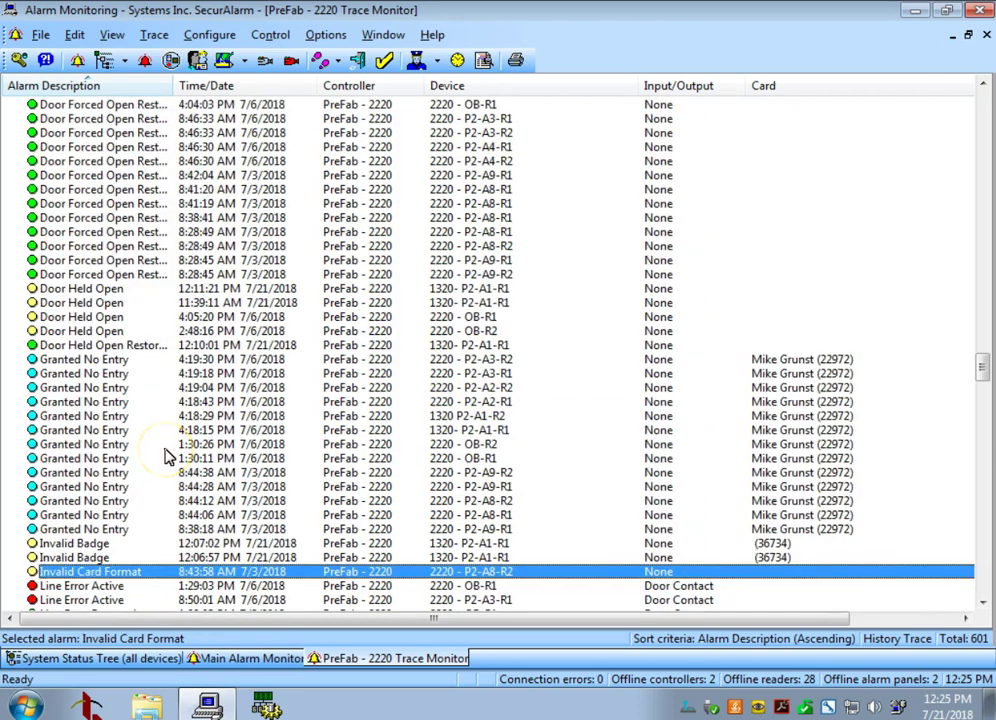